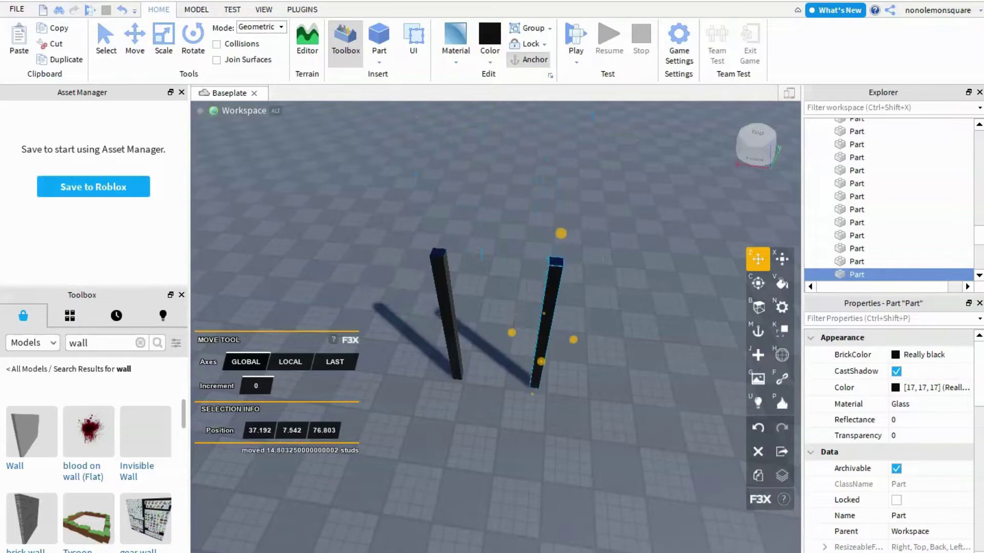
- Move the pair of black posts in front of the house and raise the right post to a height position of 7.818
right_click_drag(492, 307, 492, 308)
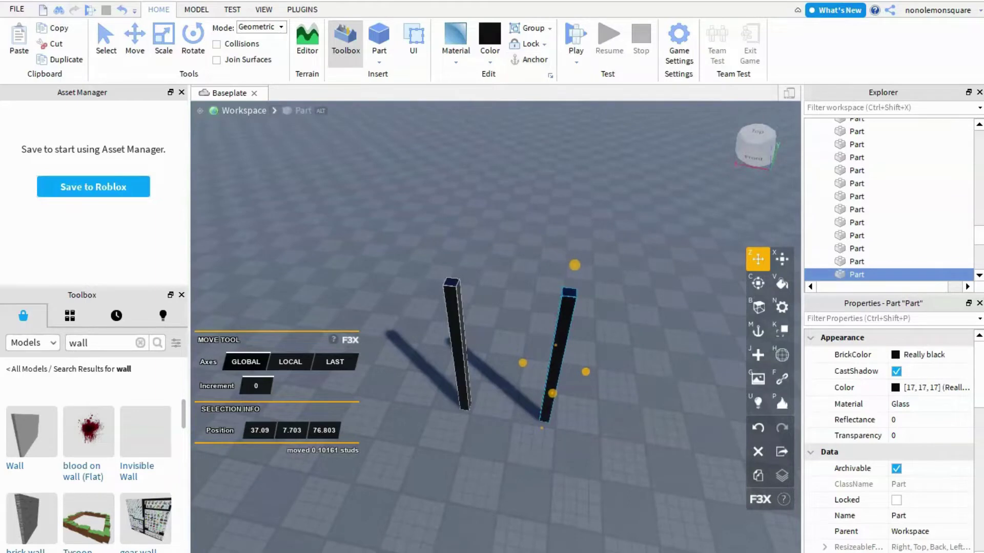
right_click_drag(492, 308, 492, 308)
key("ctrl+z")
key("z")
key("ctrl+z")
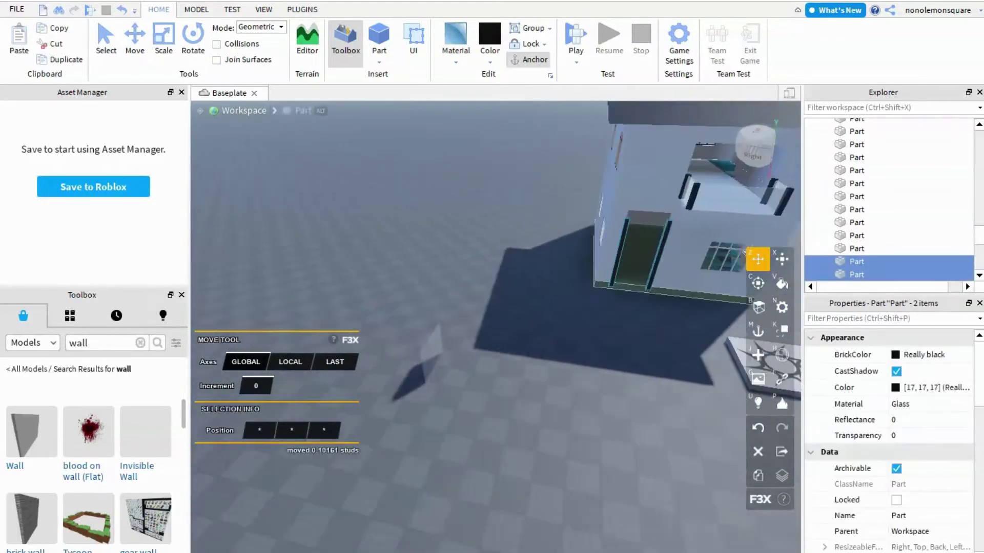
key("a")
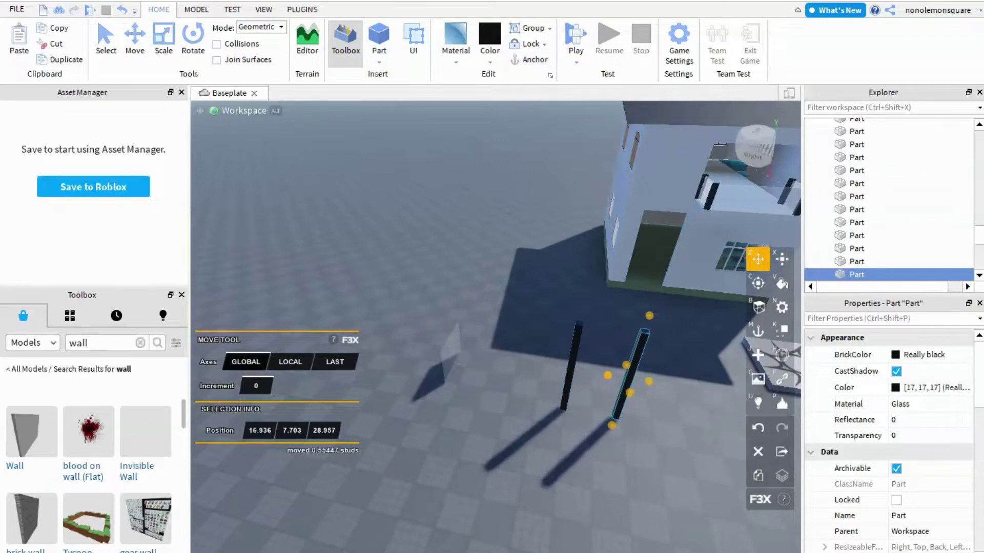
key("f")
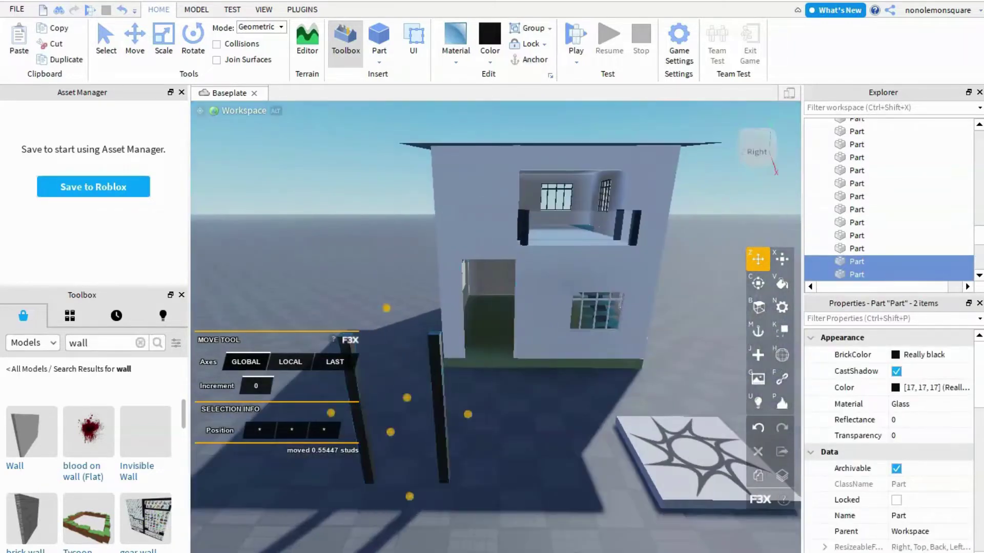
left_click(439, 400)
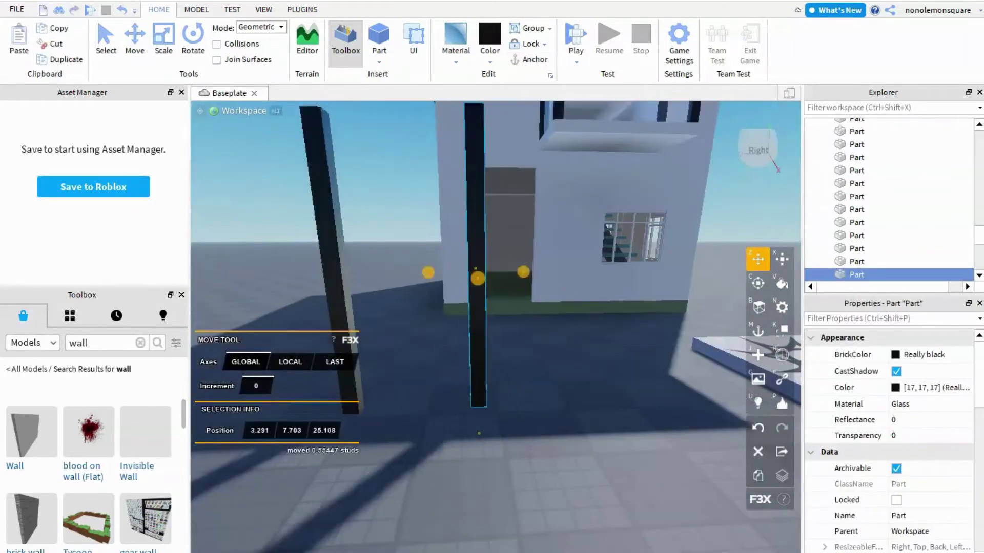
left_click(476, 256)
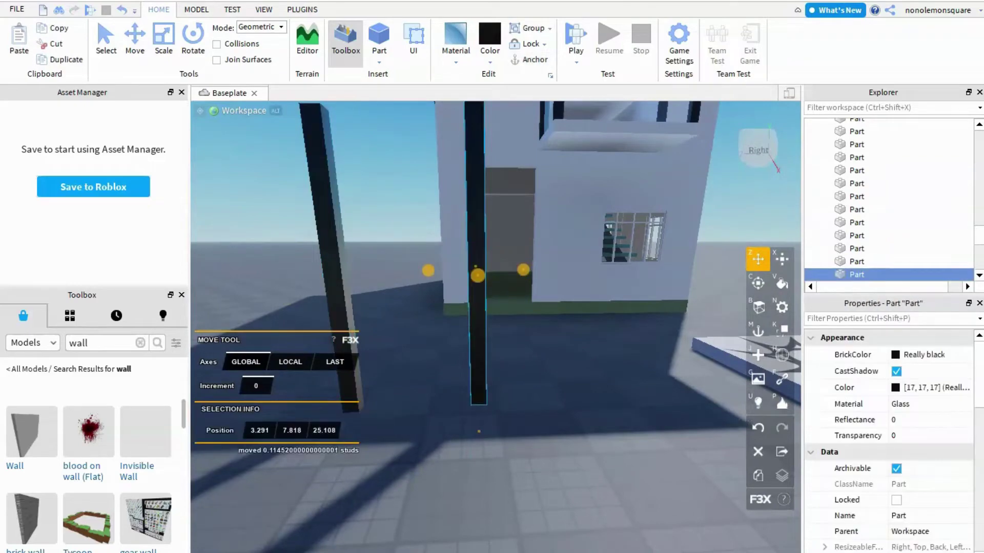
- Lay a copy of the black post horizontally across the tops of both posts and resize it to 10.103 studs long
right_click_drag(476, 256, 477, 328)
left_click(426, 246)
key("c")
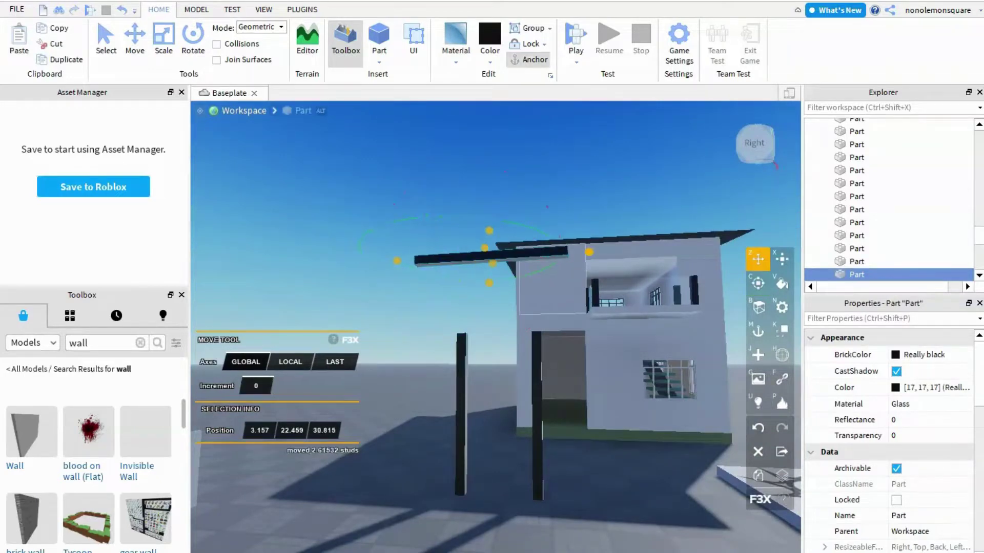
right_click_drag(492, 307, 466, 307)
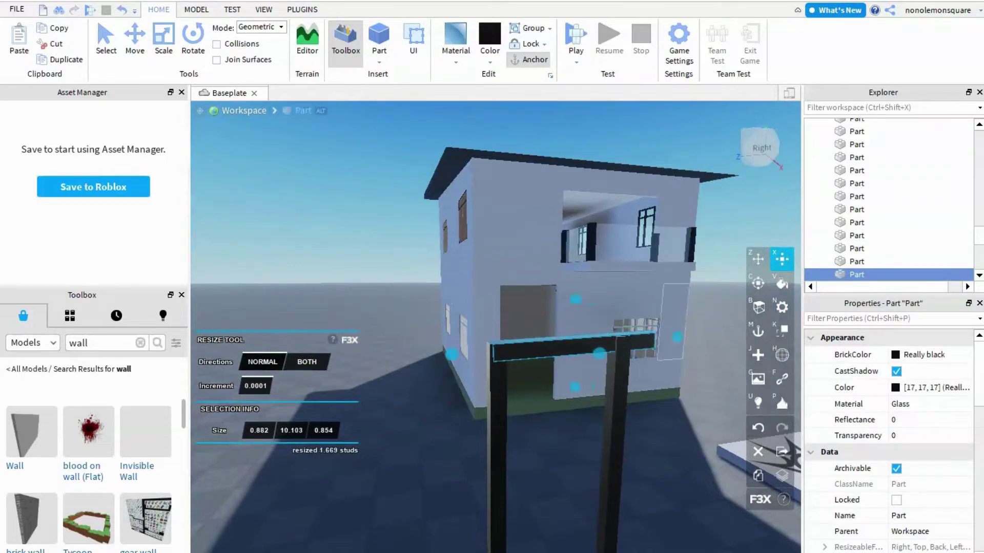
right_click_drag(492, 307, 420, 307)
- Rotate the horizontal crossbar a few degrees and nudge it so it lines up with the two posts
key("c")
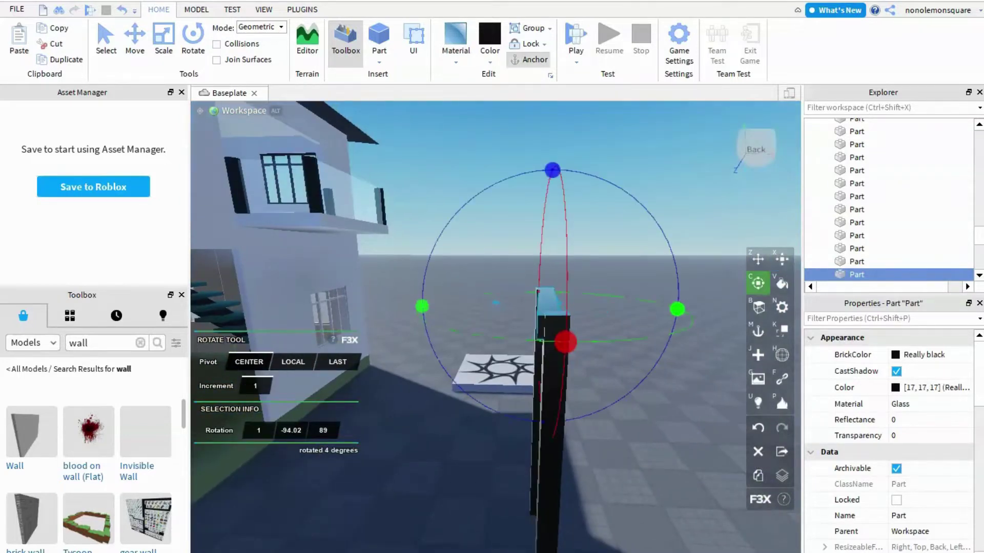
right_click_drag(492, 307, 420, 307)
key("z")
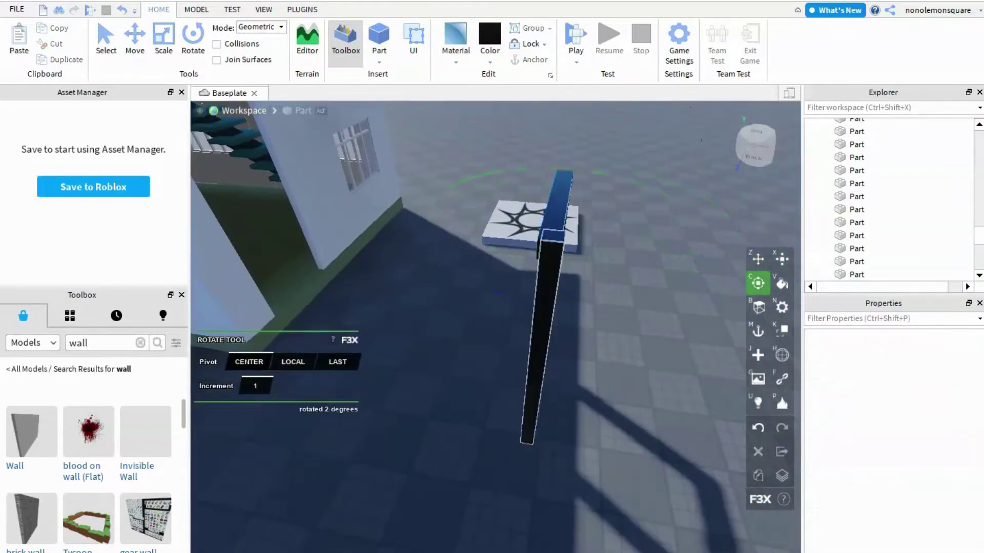
left_click(535, 333)
right_click_drag(492, 307, 431, 308)
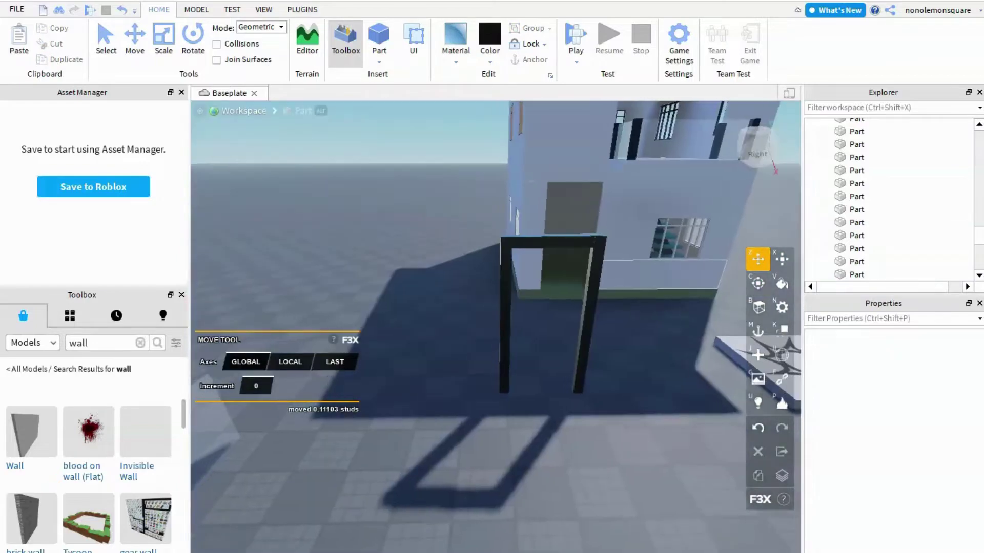
- Make a thin vertical black divider from a copy of a frame post and place it midway between the side posts
left_click(505, 313)
key("x")
right_click_drag(492, 307, 430, 257)
left_click_drag(547, 329, 569, 328)
right_click_drag(491, 307, 425, 287)
right_click_drag(492, 308, 471, 287)
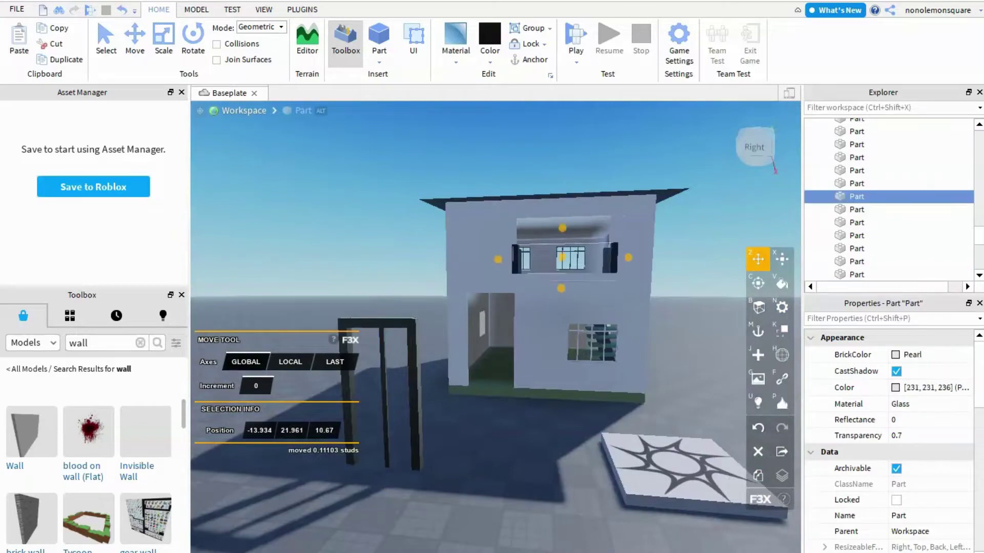
- Copy the balcony's glass pane, resize it to 4.271 × 13.586 × 0.189 studs and place it in the frame's left half
left_click(313, 494)
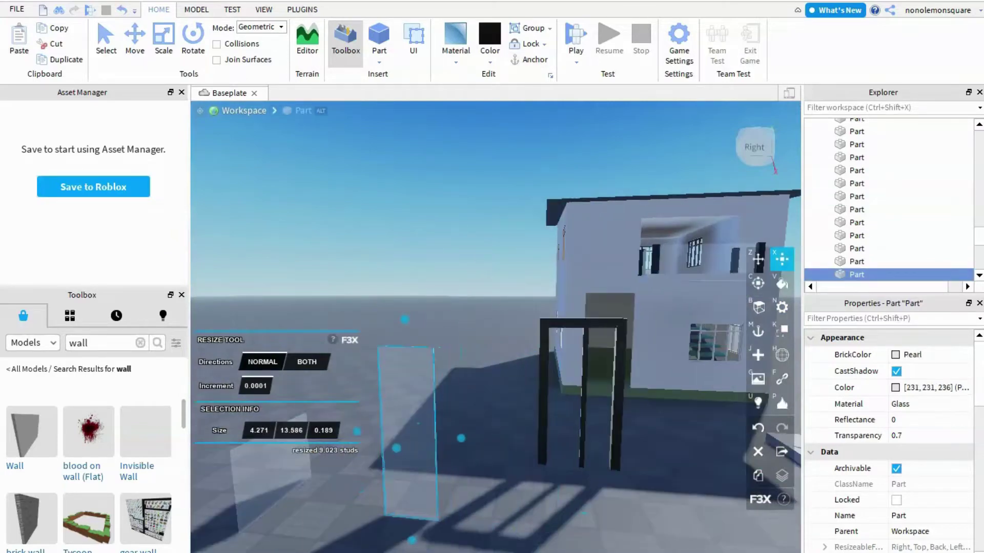
scroll(492, 328, "up", 5)
scroll(491, 328, "down", 3)
key("x")
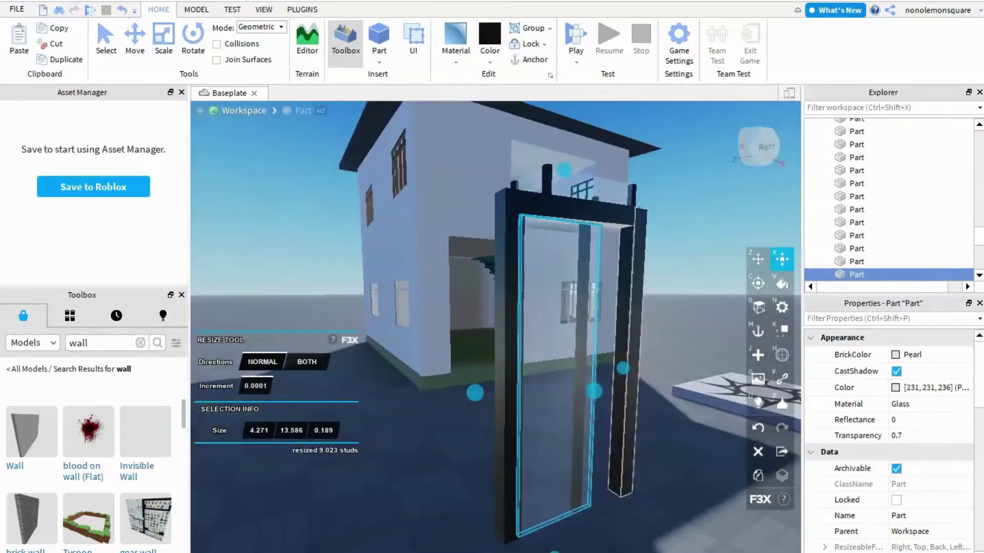
- Adjust the glass's size, position and rotation so it fits between the frame's side posts and middle divider
scroll(492, 327, "up", 5)
right_click_drag(492, 328, 502, 359)
key("x")
right_click_drag(516, 282, 503, 246)
left_click(554, 236)
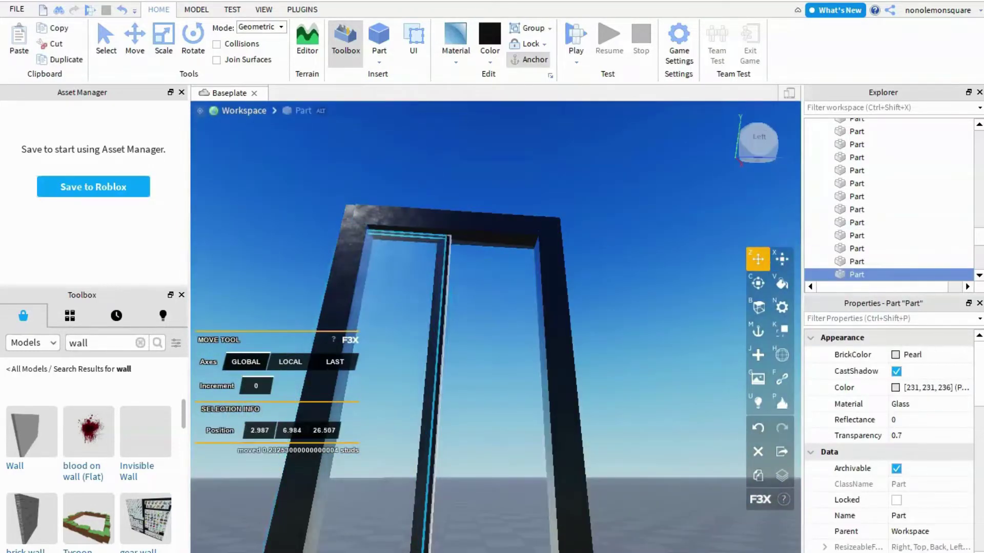
right_click_drag(502, 246, 436, 258)
key("x")
scroll(496, 328, "down", 5)
key("c")
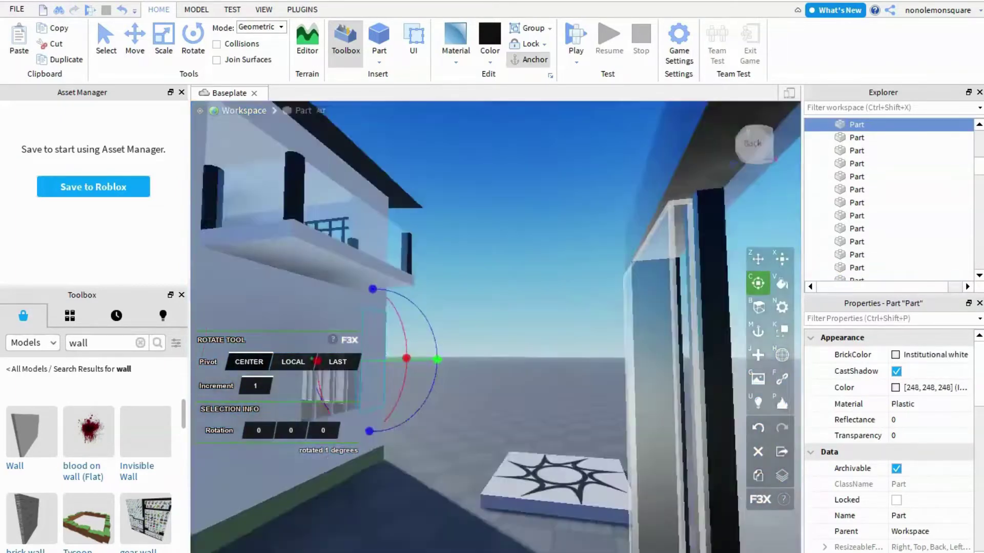
right_click_drag(496, 328, 463, 317)
right_click_drag(569, 425, 552, 456)
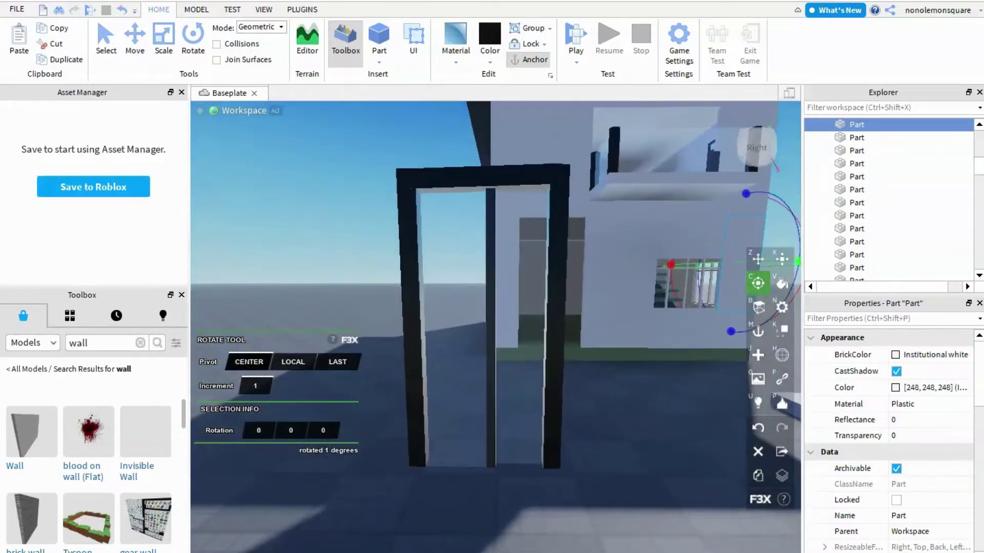
- Move both side posts against the edges of the house's front doorway, resizing the right post to 15.632 studs tall
left_click(552, 456)
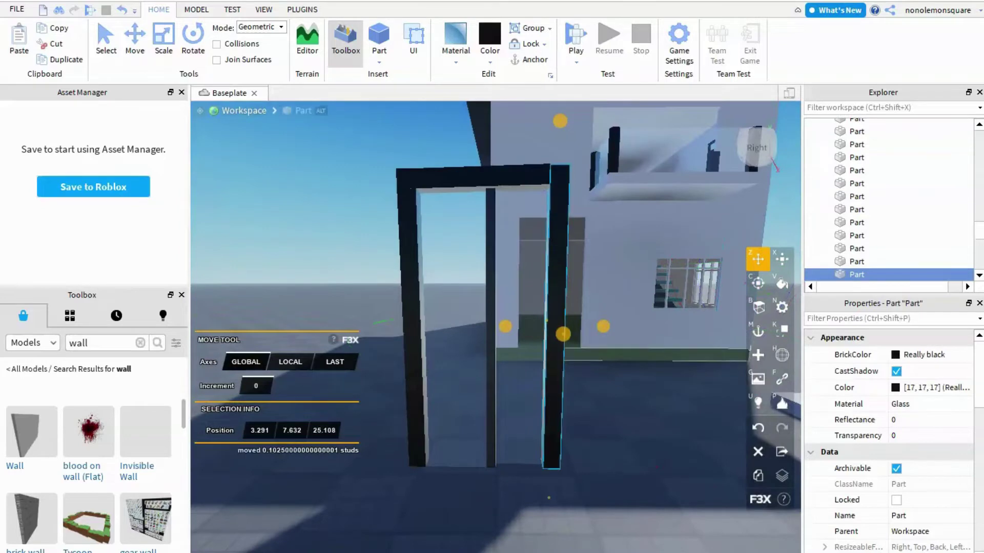
key("f")
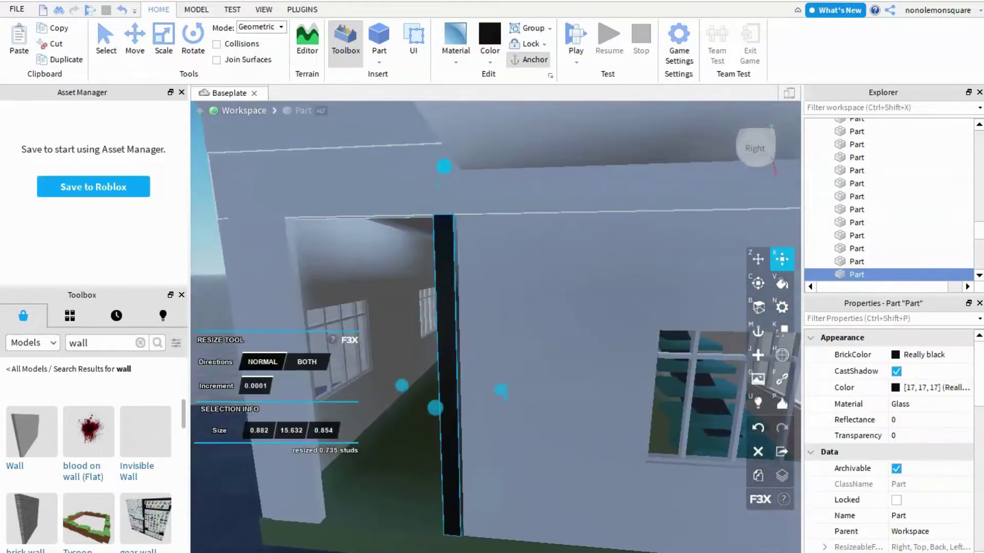
key("z")
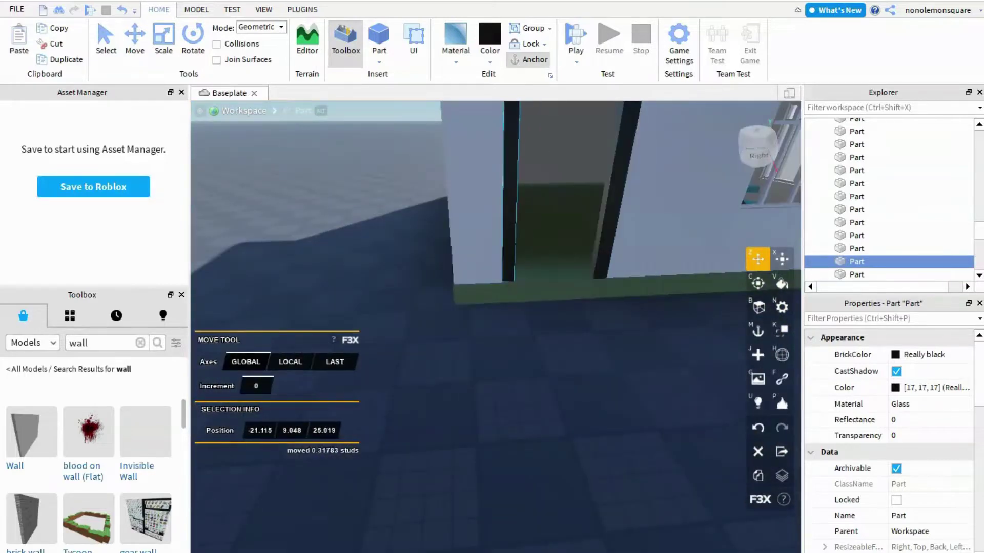
right_click_drag(513, 328, 512, 328)
- Move the black crossbar to the top of the doorway so it spans both side posts
key("x")
left_click(526, 357)
key("z")
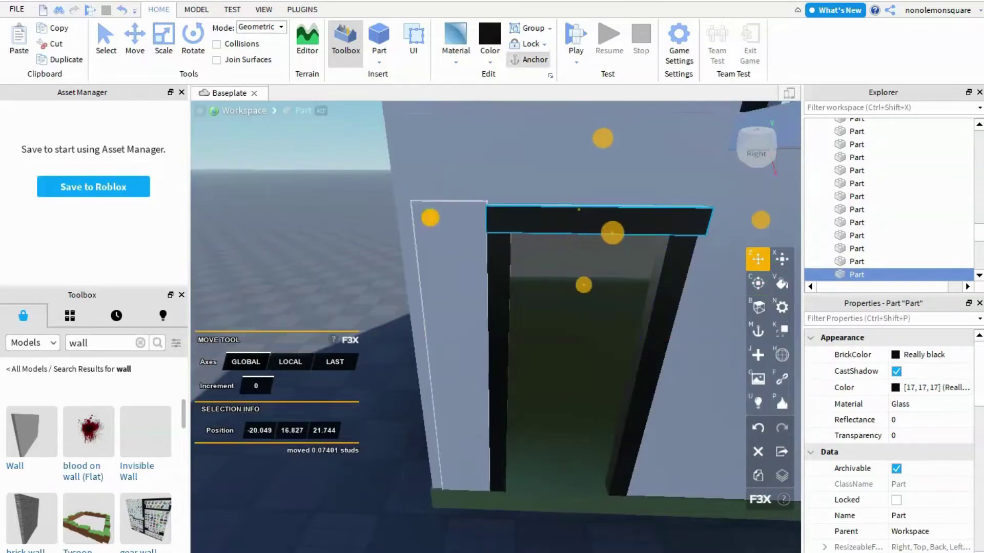
right_click_drag(512, 328, 512, 328)
key("c")
- Move a glass pane into the doorway frame and resize it to 3.737 × 14.334 × 0.189 studs
scroll(495, 327, "down", 2)
scroll(496, 328, "down", 5)
left_click(856, 274)
key("f")
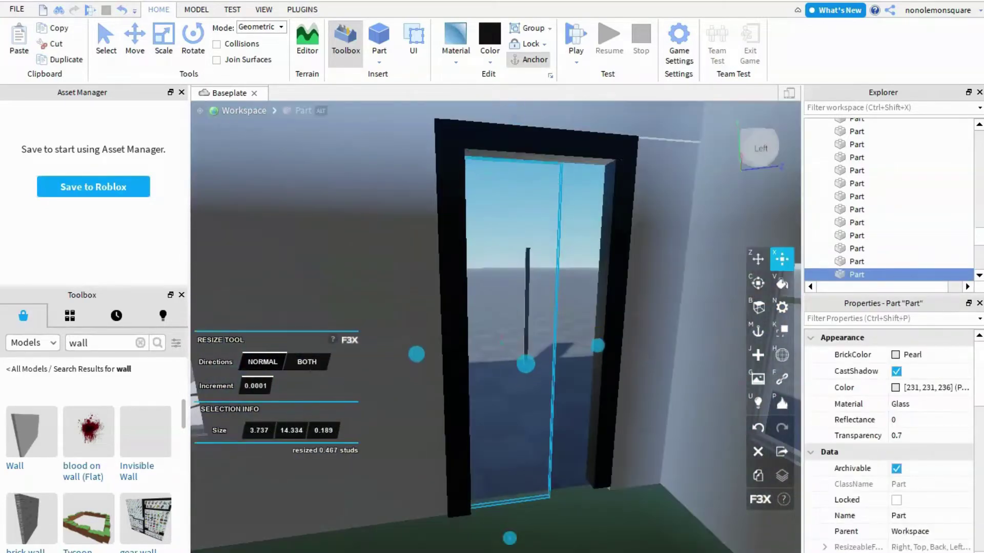
- Move the second glass pane into the other half of the doorway and resize it to 3.64 × 14.657 × 0.189 studs
scroll(495, 328, "down", 5)
right_click_drag(495, 327, 495, 327)
key("z")
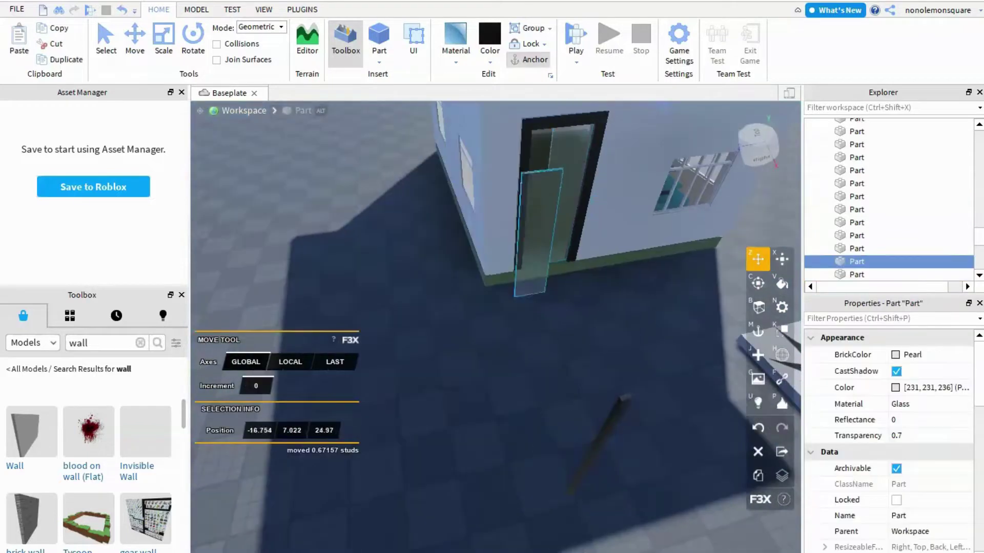
key("f")
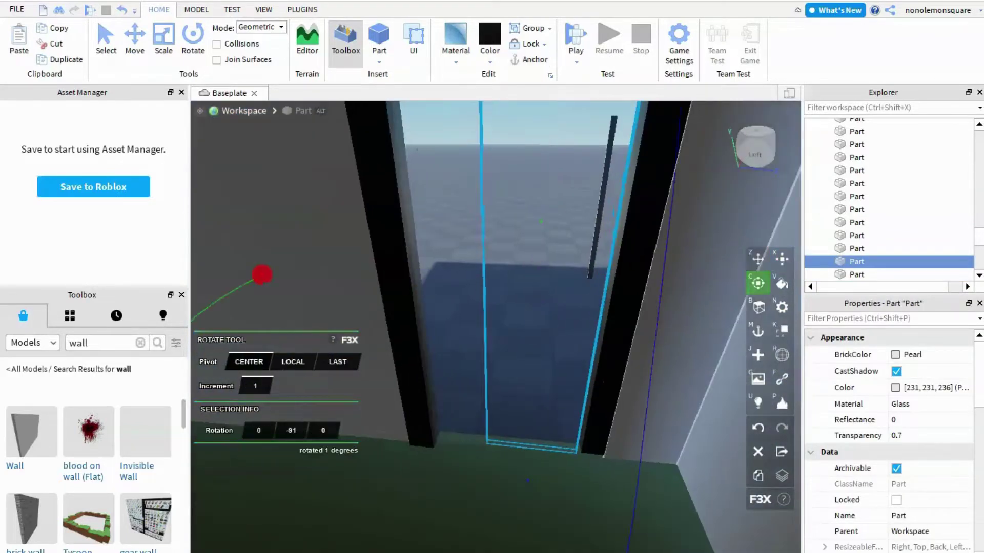
scroll(495, 328, "down", 5)
key("ctrl+z")
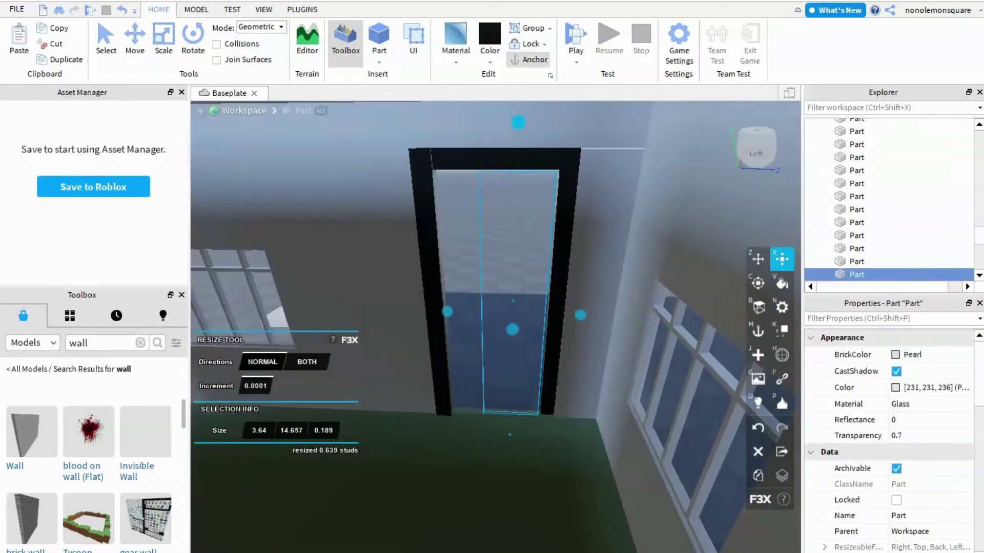
right_click_drag(495, 328, 563, 328)
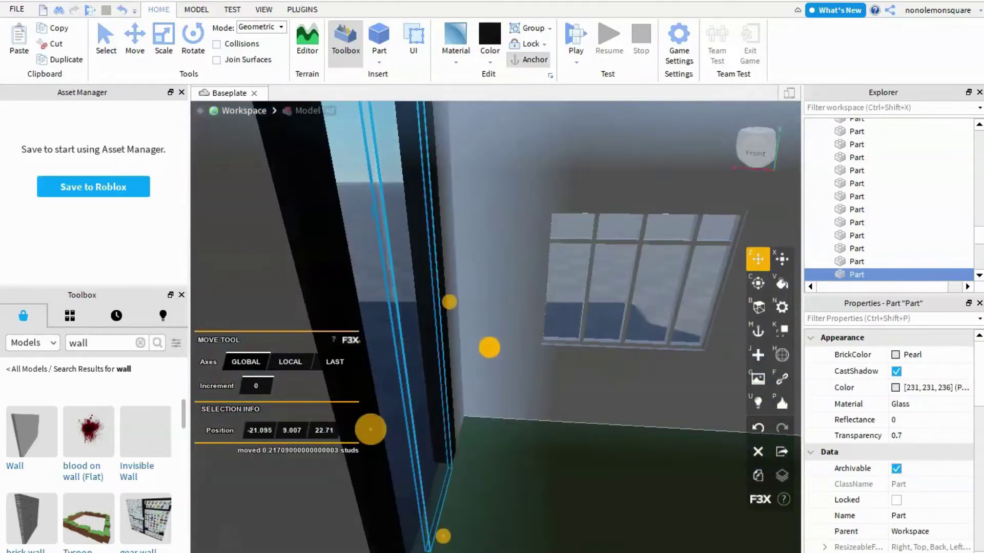
right_click_drag(496, 328, 513, 277)
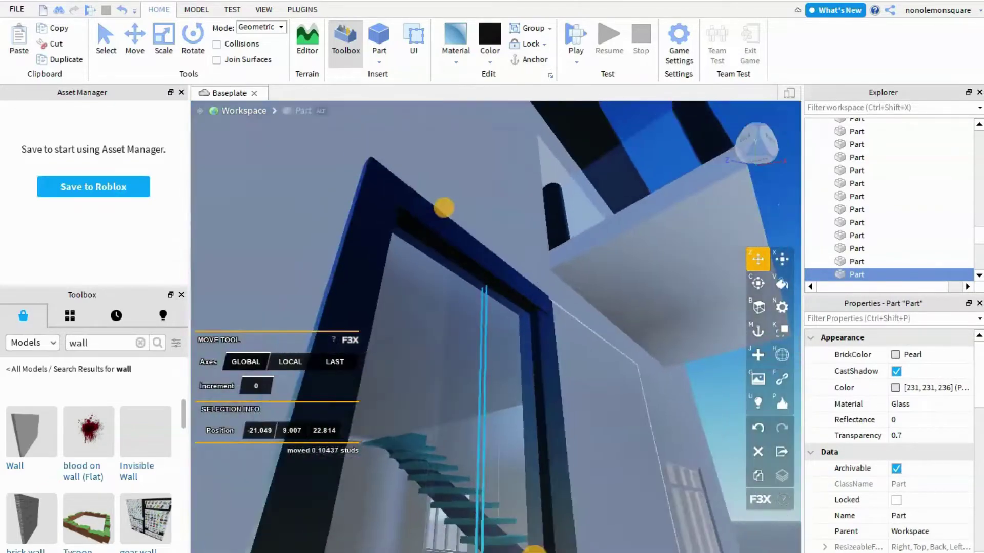
- Move the thin black divider into the doorway and position it vertically between the two glass panes
scroll(496, 328, "down", 10)
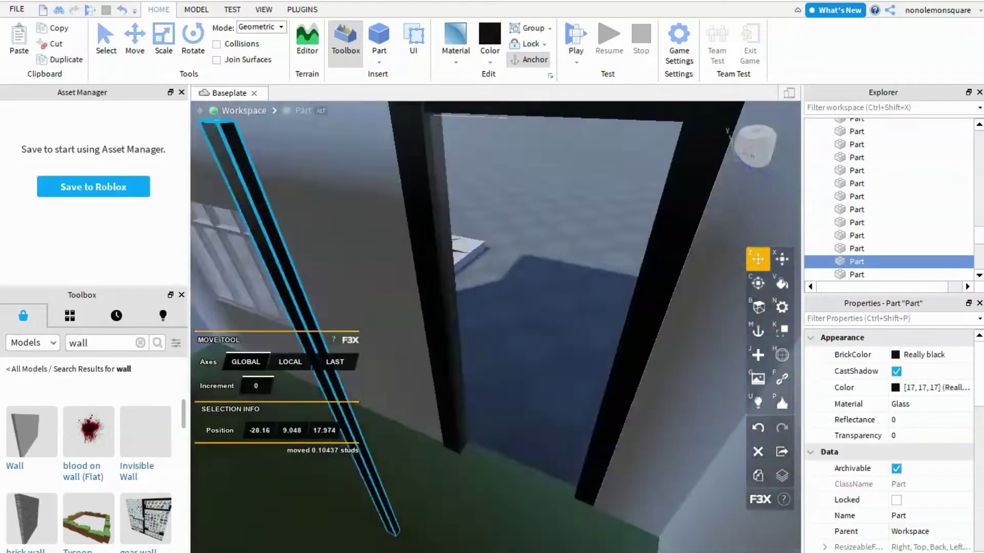
right_click_drag(495, 328, 495, 287)
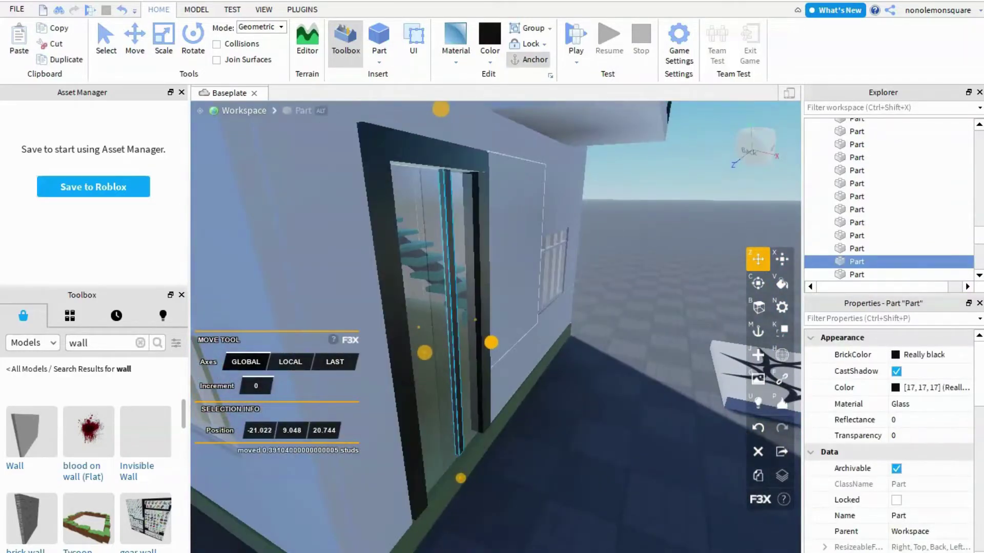
right_click_drag(495, 328, 435, 328)
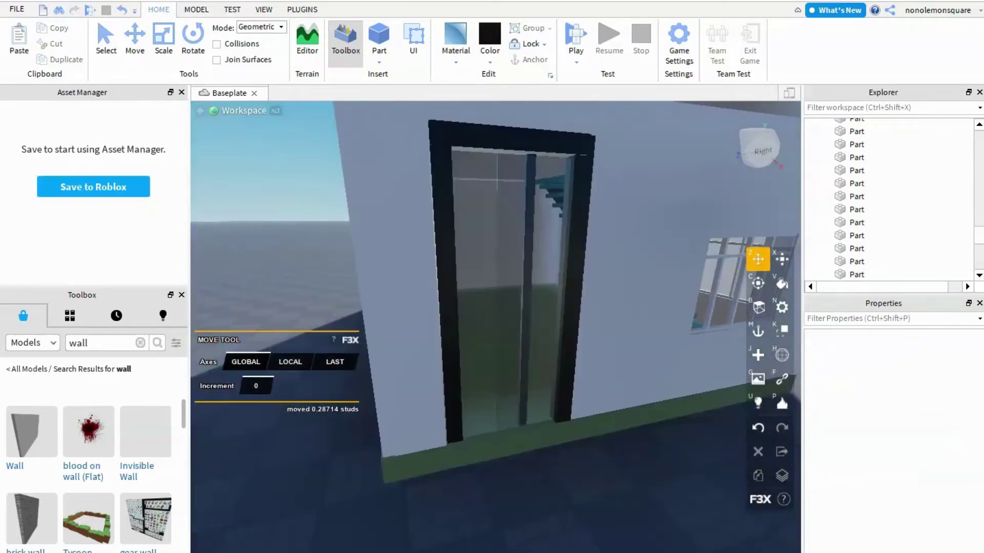
- Turn off CanCollide, CanQuery and CanTouch for the door's two glass panes and the middle divider together
left_click(528, 287)
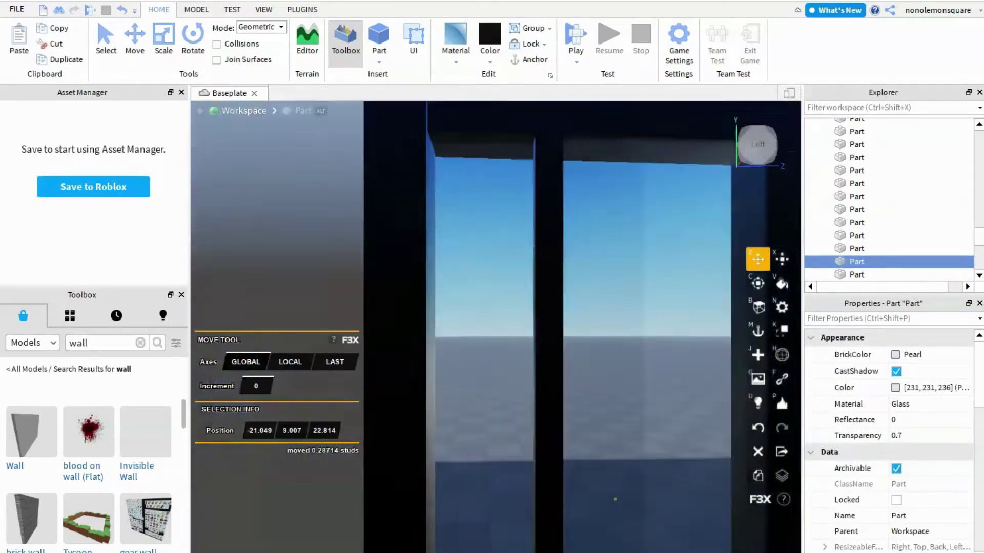
left_click(543, 359, "shift")
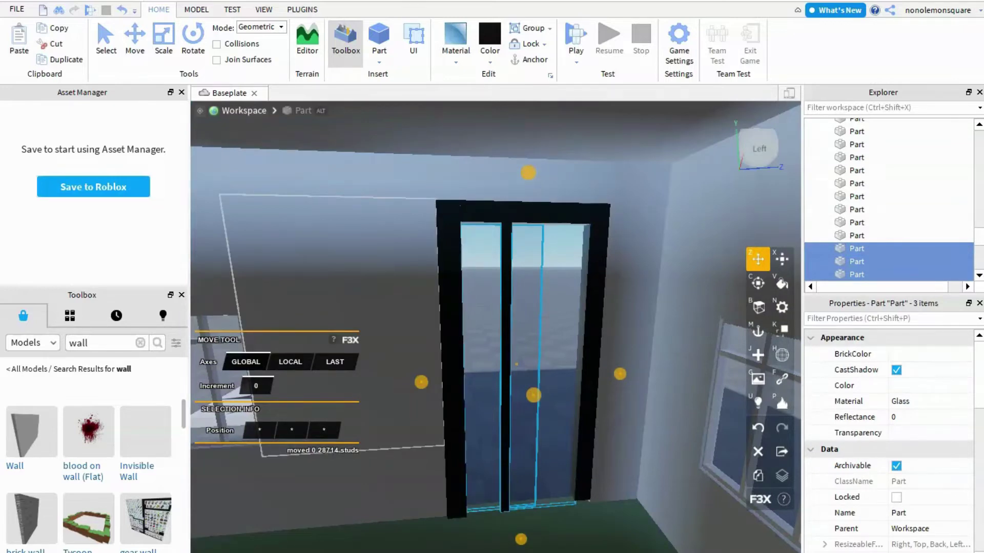
scroll(889, 440, "down", 5)
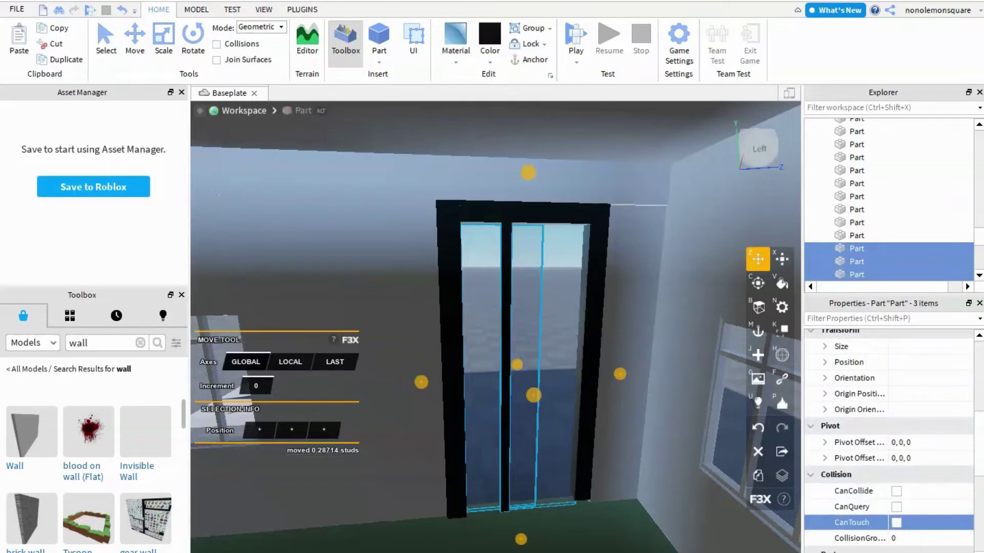
- Start a play test and bring the character to the front door of the house
key("F5")
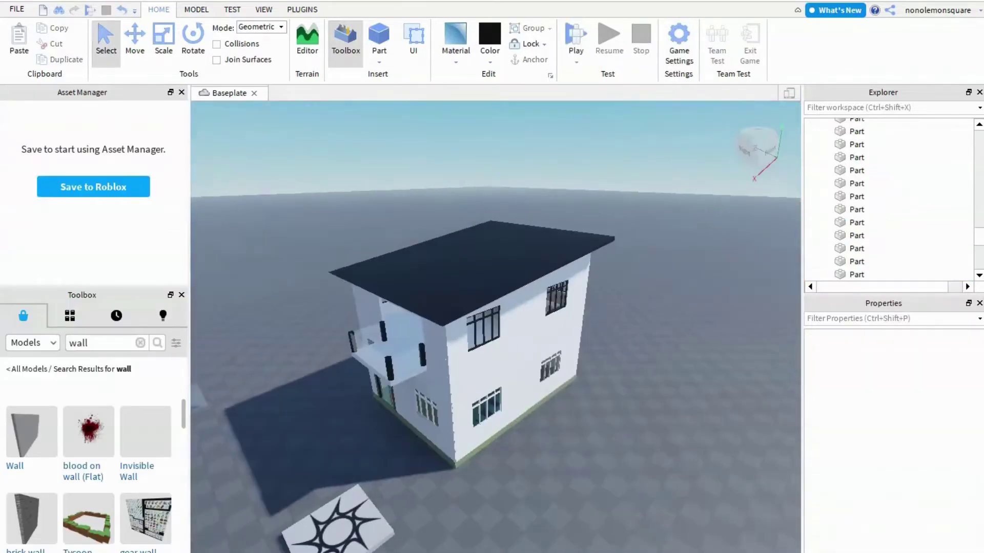
left_click_drag(315, 198, 663, 445)
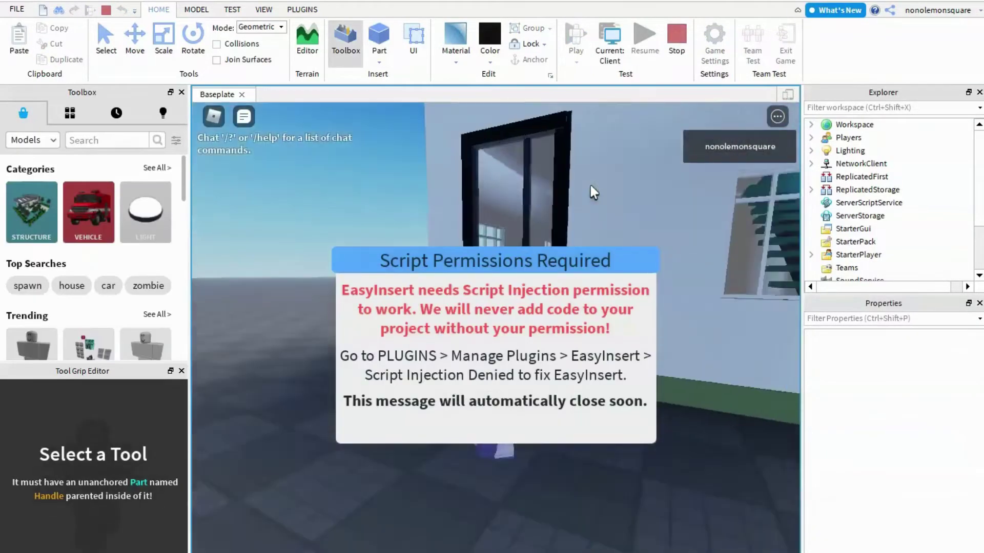
- Walk the character through the front door and across the ground floor to check that the door is passable
key("w")
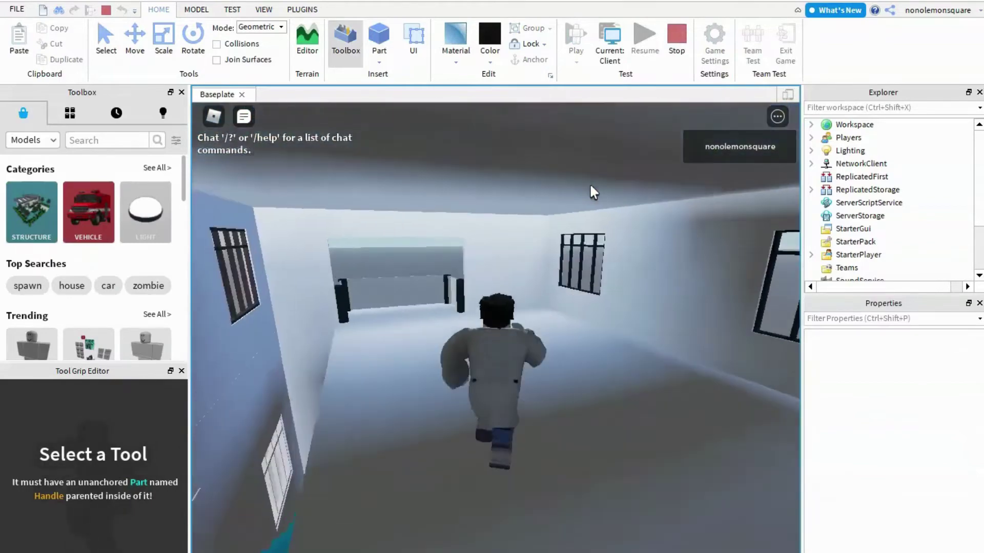
key("w")
key("s")
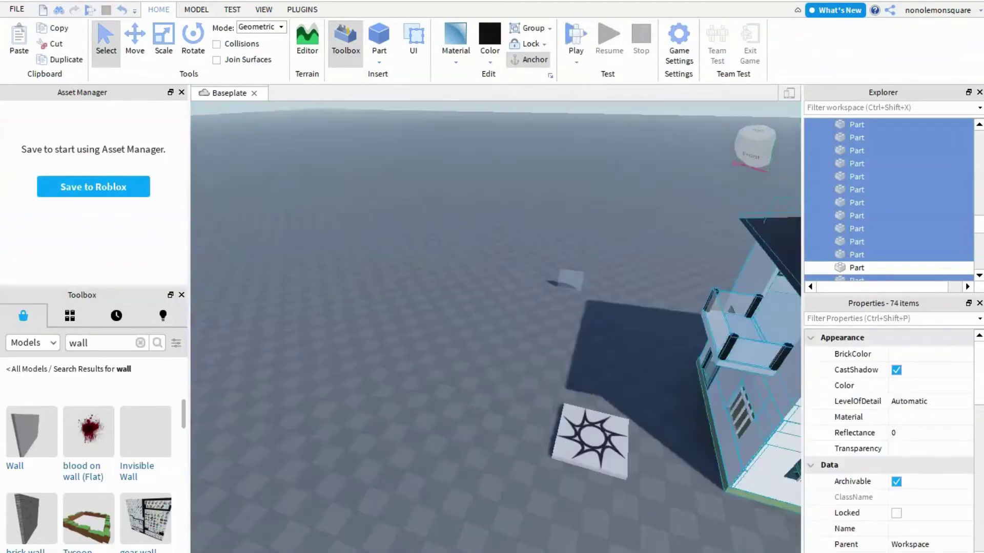
- Rotate the white wall part parallel to the house walls and move it down to the upper floor beside the staircase
key("w")
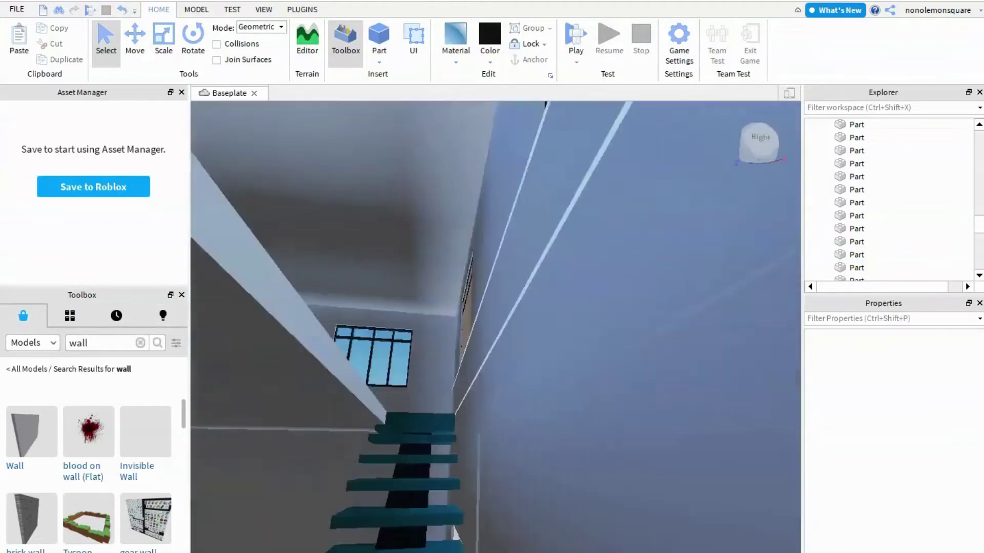
key("w")
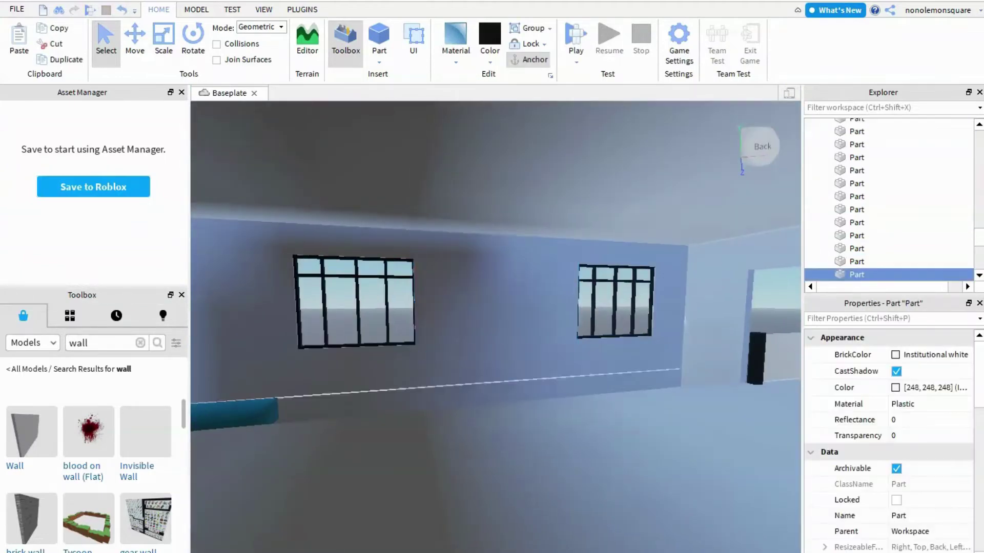
key("e")
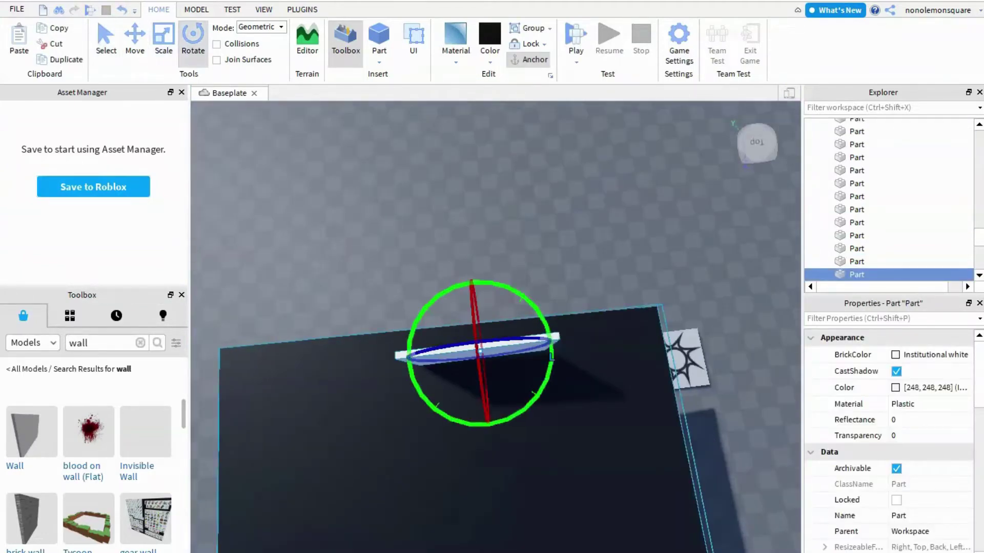
key("s")
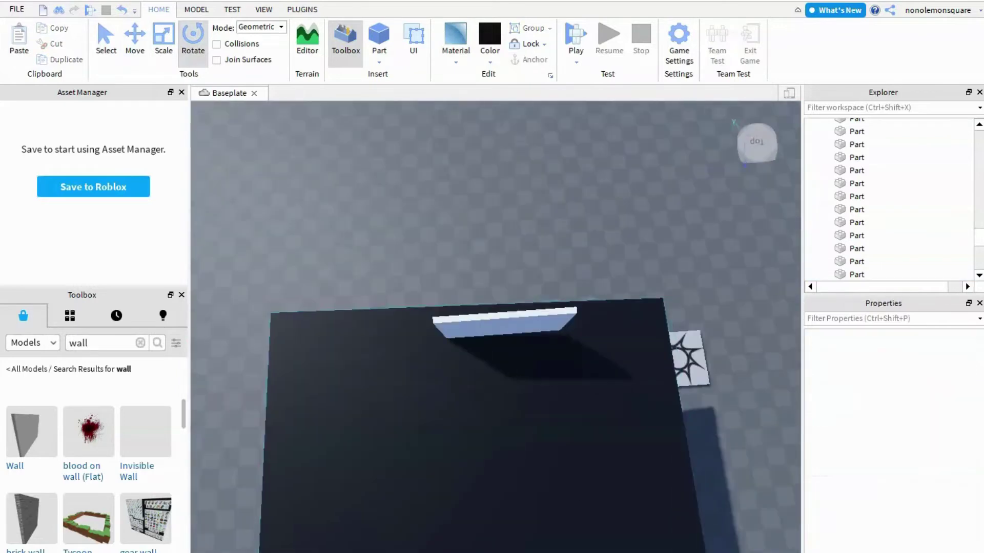
left_click(302, 9)
left_click(195, 43)
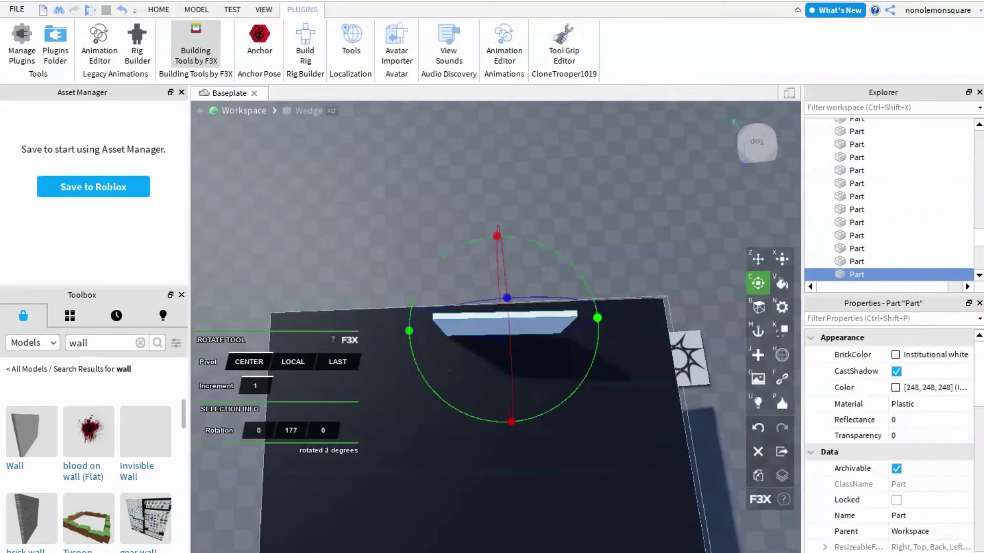
key("z")
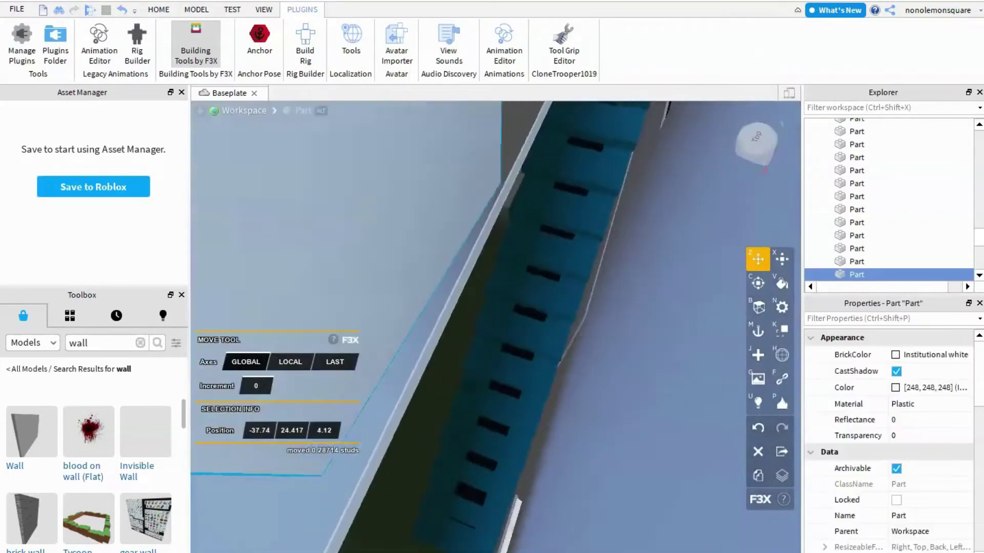
key("c")
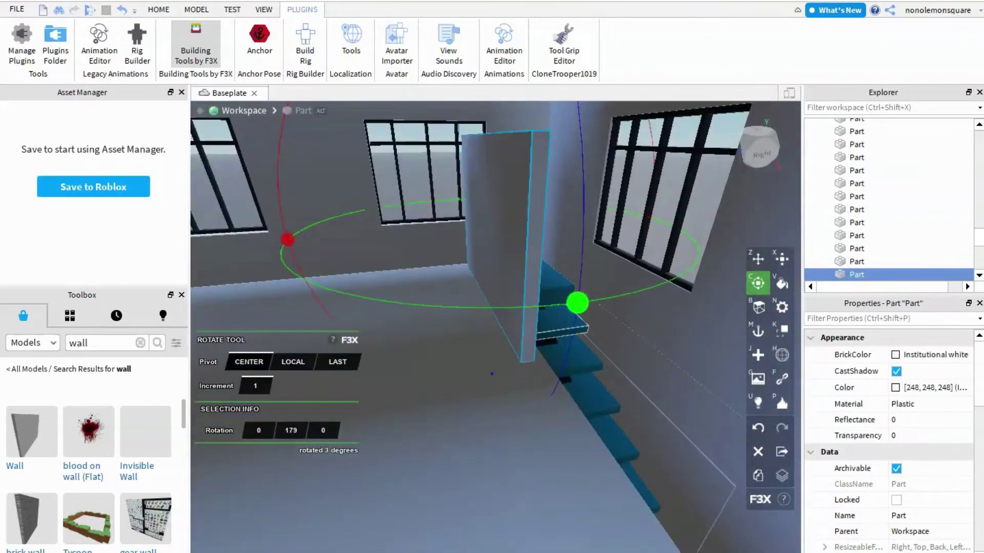
key("z")
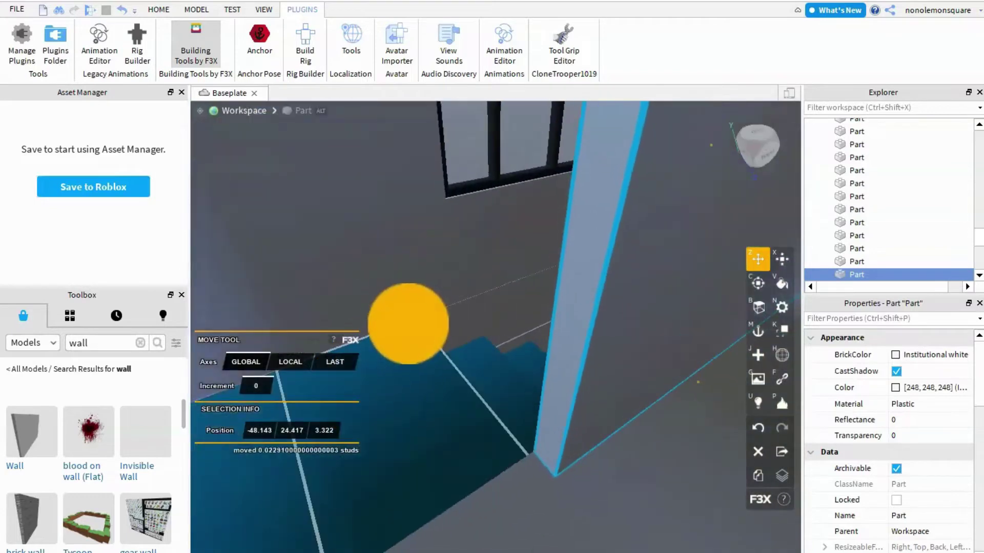
- Resize the new upstairs wall beside the staircase to 34.016 × 12.701 × 0.6 studs
key("x")
left_click_drag(542, 324, 671, 321)
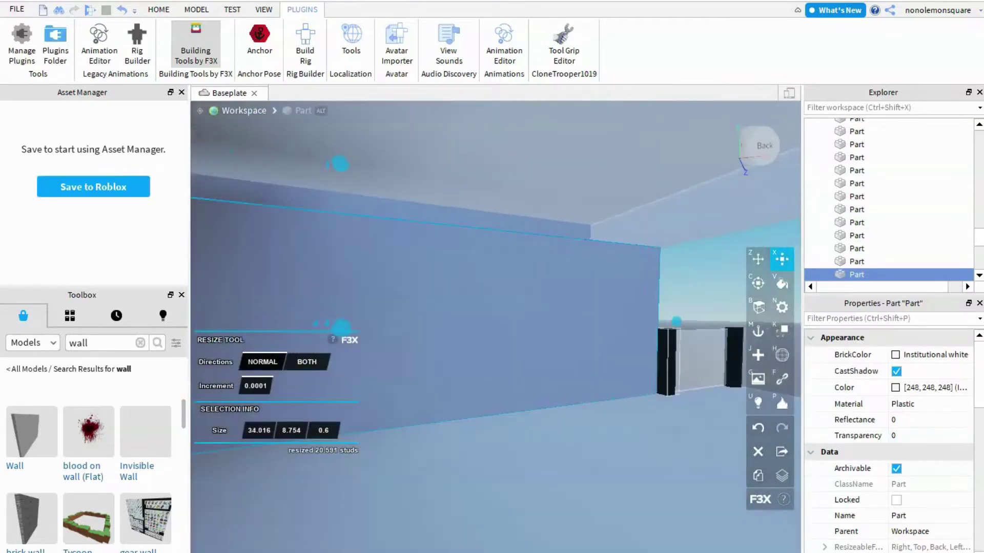
left_click_drag(340, 165, 339, 128)
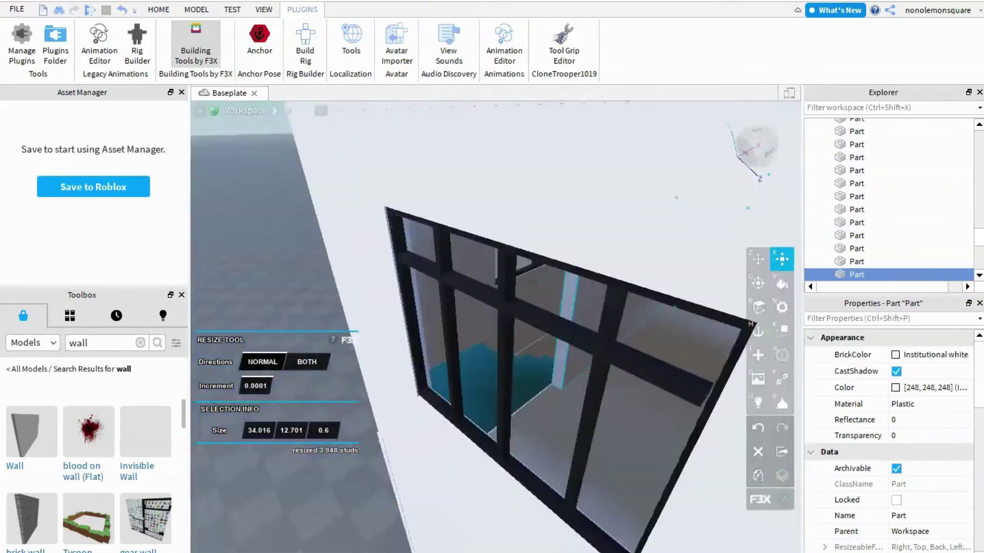
- Make a Ghost grey Marble counter block along the ground-floor wall, sized 4.929 × 4.418 × 20.152 studs
key("w")
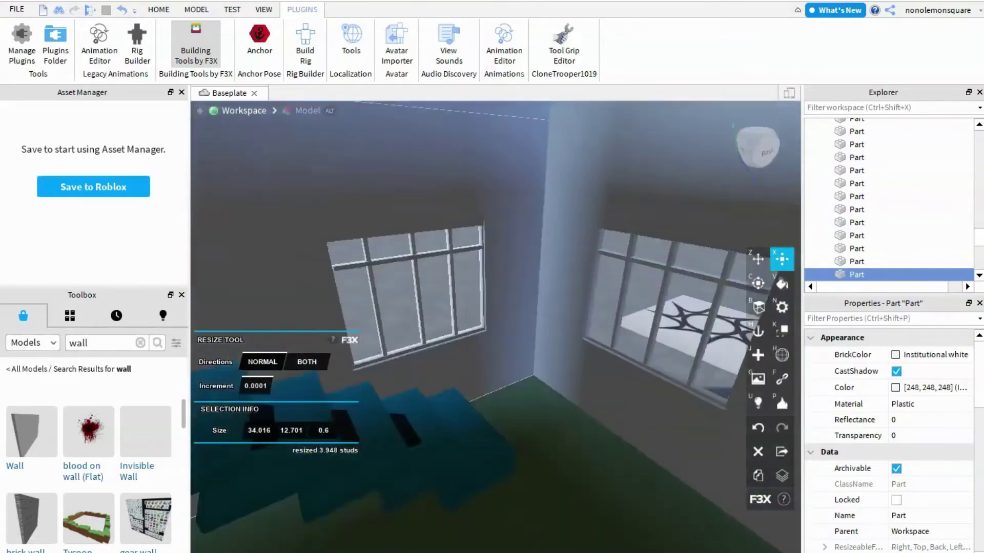
key("w")
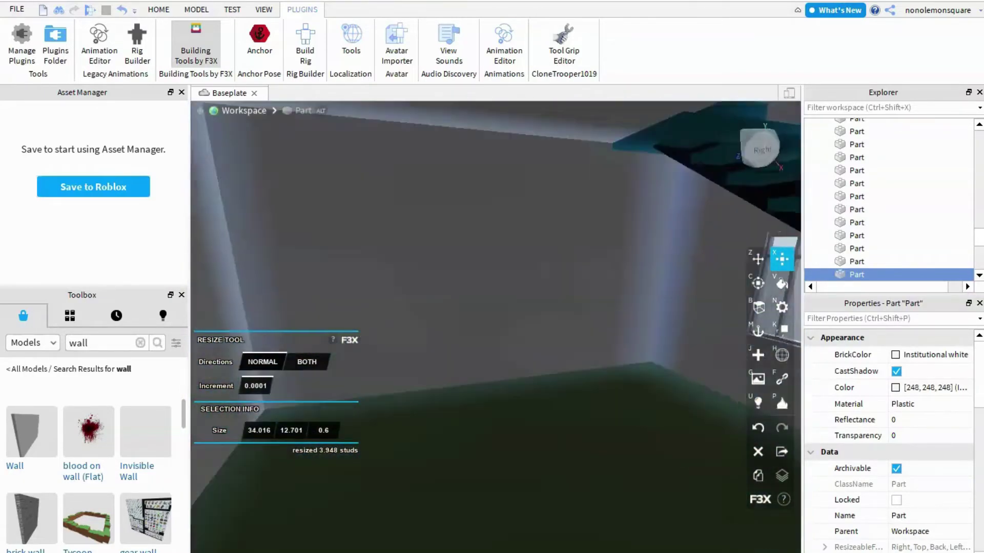
key("s")
left_click(158, 9)
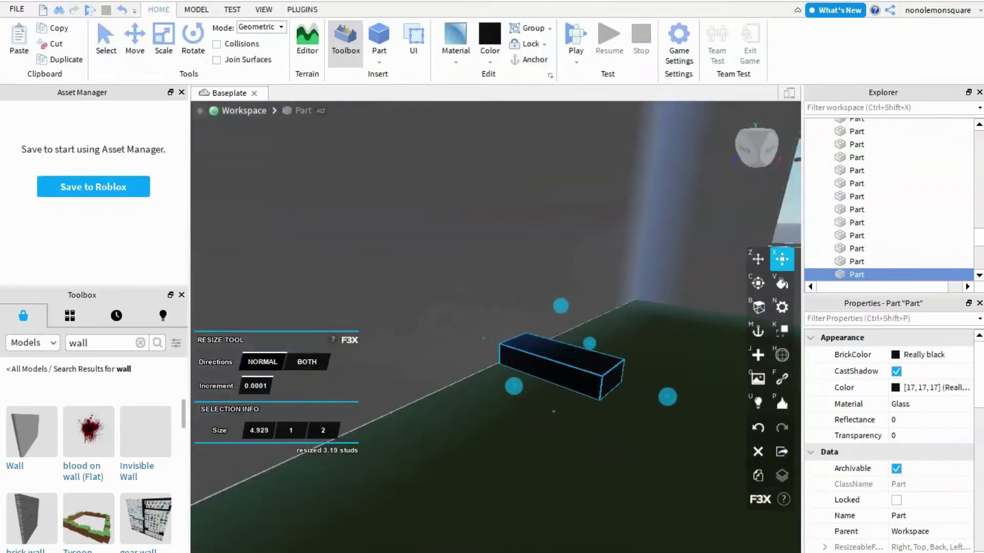
left_click(474, 257)
left_click(490, 41)
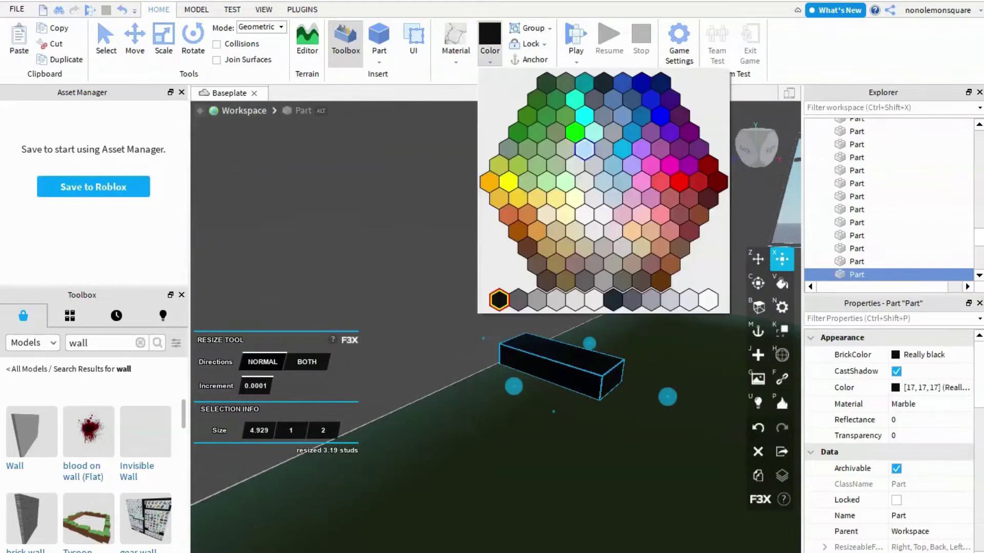
left_click(604, 295)
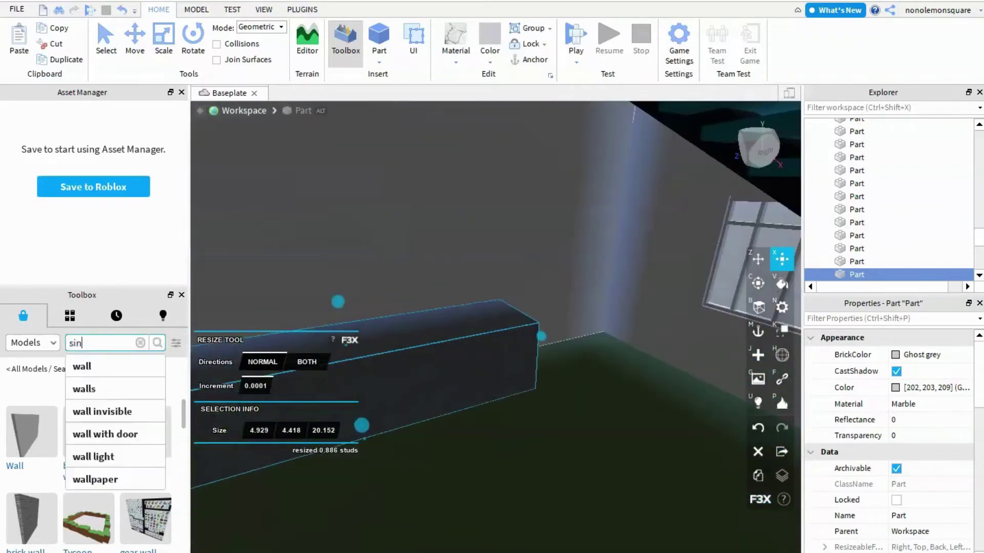
- Search the model library for "sink" and insert a kitchen sink at the counter
type("k")
key("Return")
left_click(31, 431)
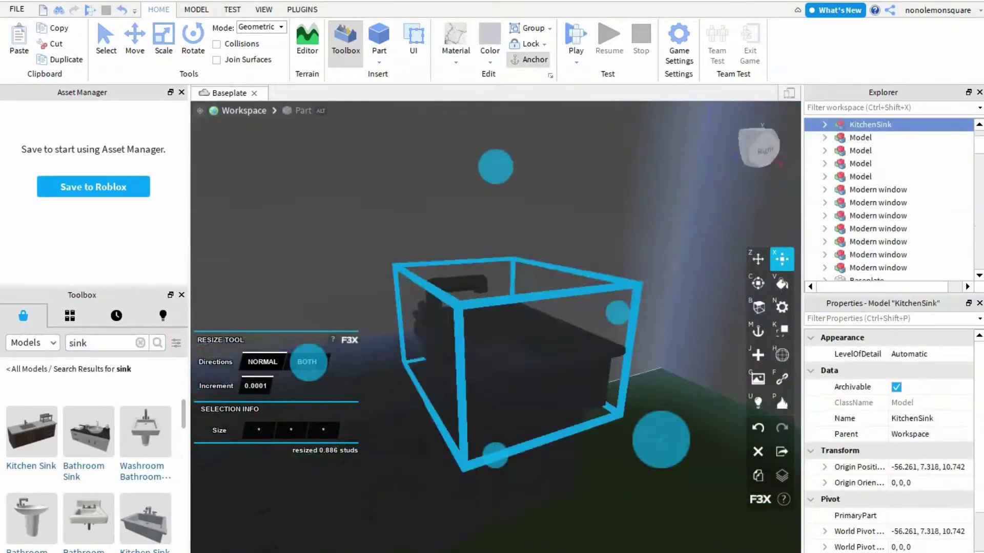
- Rotate the kitchen sink to -90° and set it into the countertop near the counter's end
key("c")
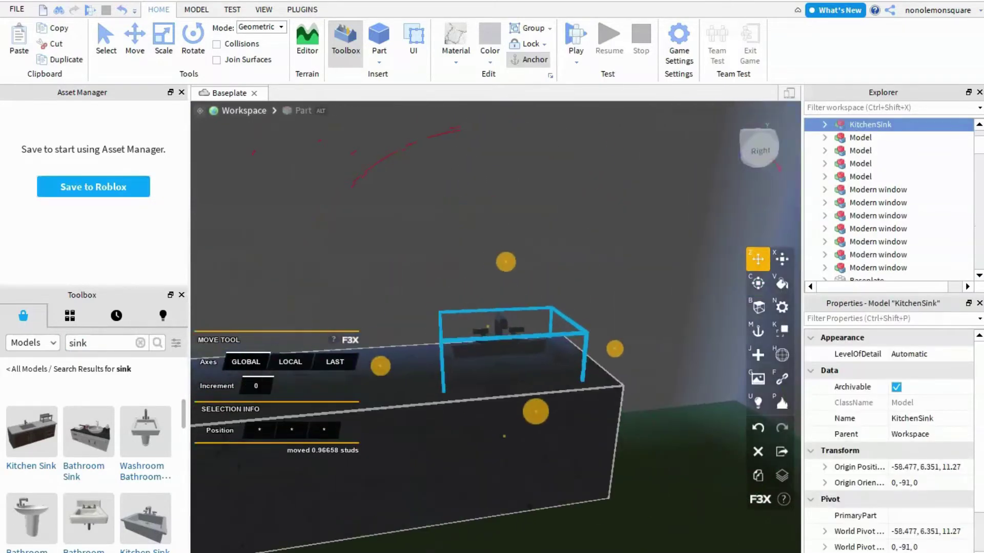
right_click_drag(345, 386, 782, 271)
key("x")
right_click_drag(496, 318, 451, 215)
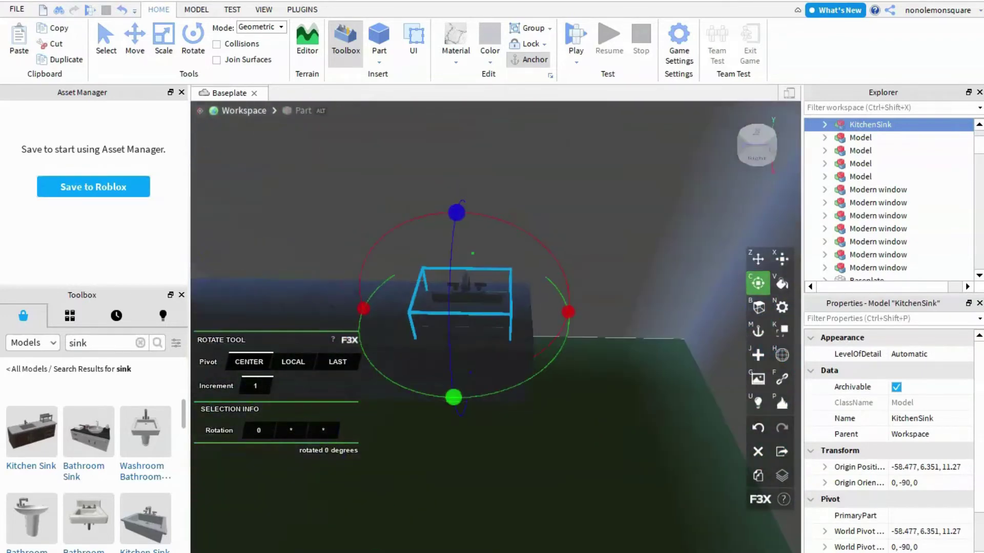
right_click_drag(496, 317, 492, 354)
right_click_drag(491, 307, 456, 256)
- Move the counter block clear of the sink and thin it into a front panel of 1.124 × 4.418 × 21.728 studs
left_click(486, 317)
key("a")
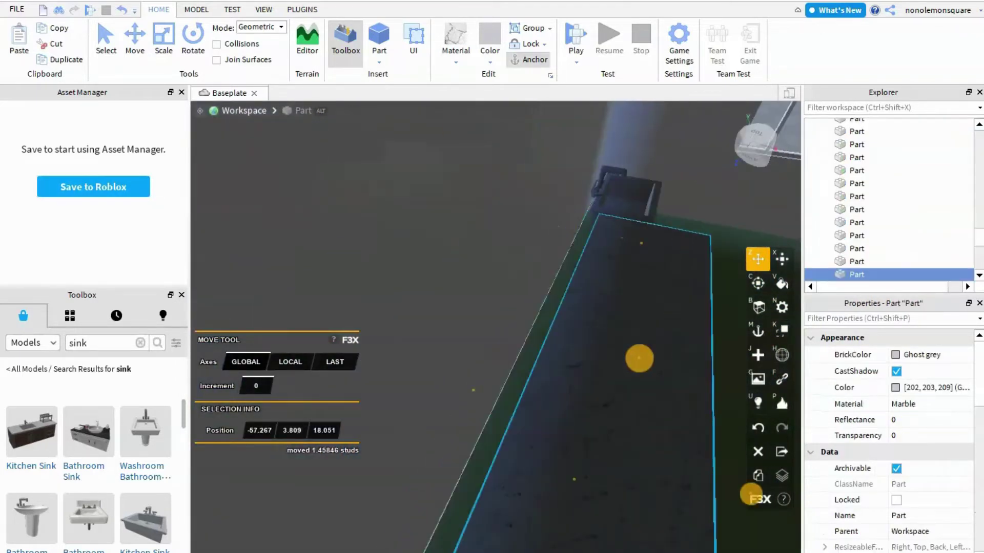
key("x")
right_click_drag(492, 308, 429, 268)
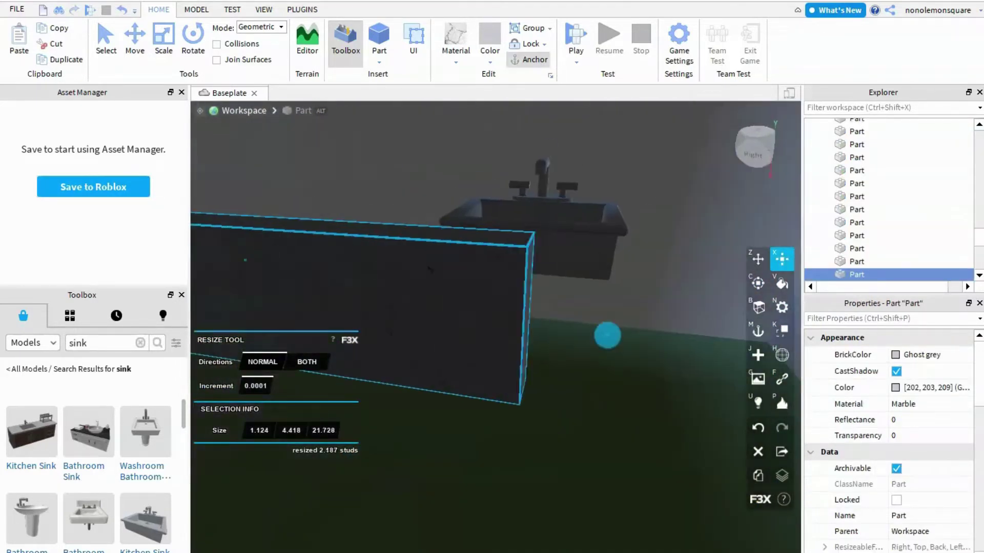
right_click_drag(699, 346, 633, 286)
- Position another marble counter section along the wall behind the sink and resize it to 1.119 × 4.418 × 24.382 studs
key("z")
left_click_drag(633, 286, 583, 385)
right_click_drag(583, 385, 610, 274)
key("x")
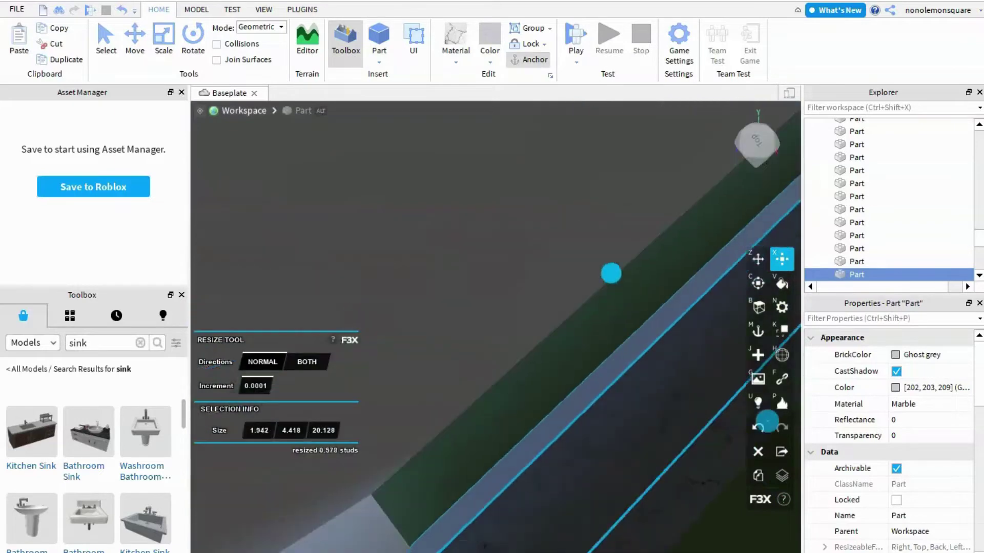
left_click_drag(610, 274, 769, 245)
right_click_drag(768, 246, 461, 358)
left_click_drag(510, 307, 553, 296)
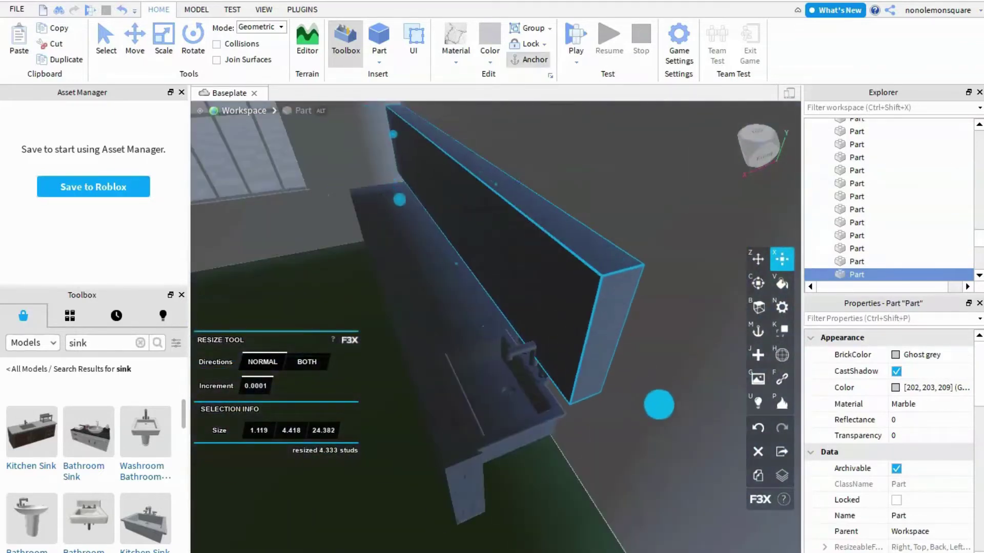
- Lower the rear strip behind the sink to countertop level and lengthen it to 24.566 studs
key("z")
left_click_drag(448, 118, 448, 157)
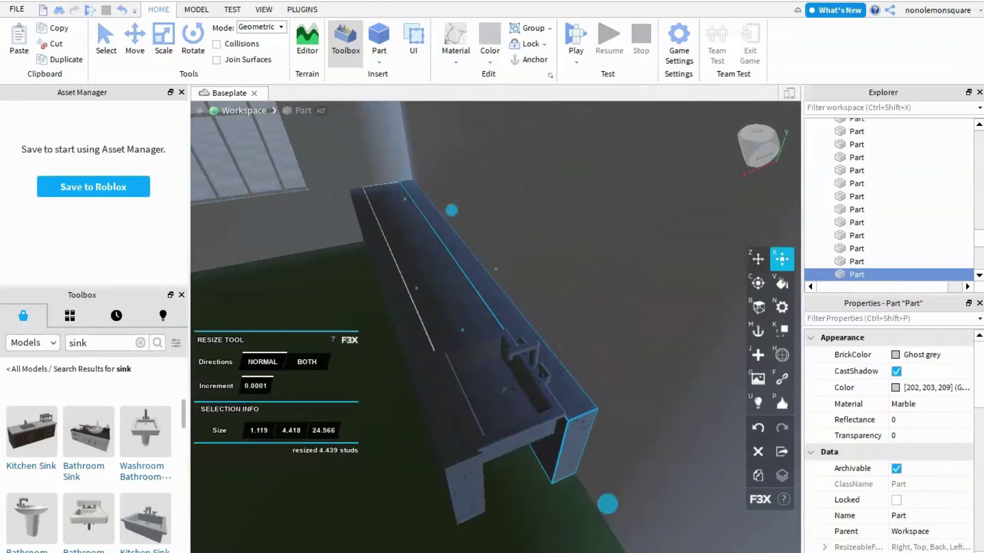
right_click(406, 331)
- Place a marble end block beside the sink, level with the counter, and resize it to 5.014 × 4.418 × 4.66 studs
right_click_drag(407, 331, 328, 241)
key("z")
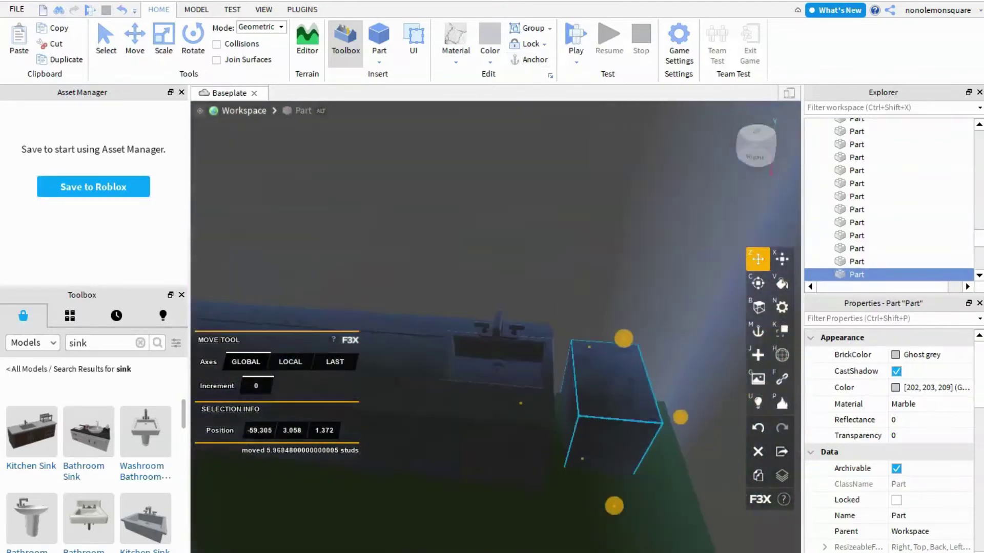
left_click_drag(640, 332, 641, 343)
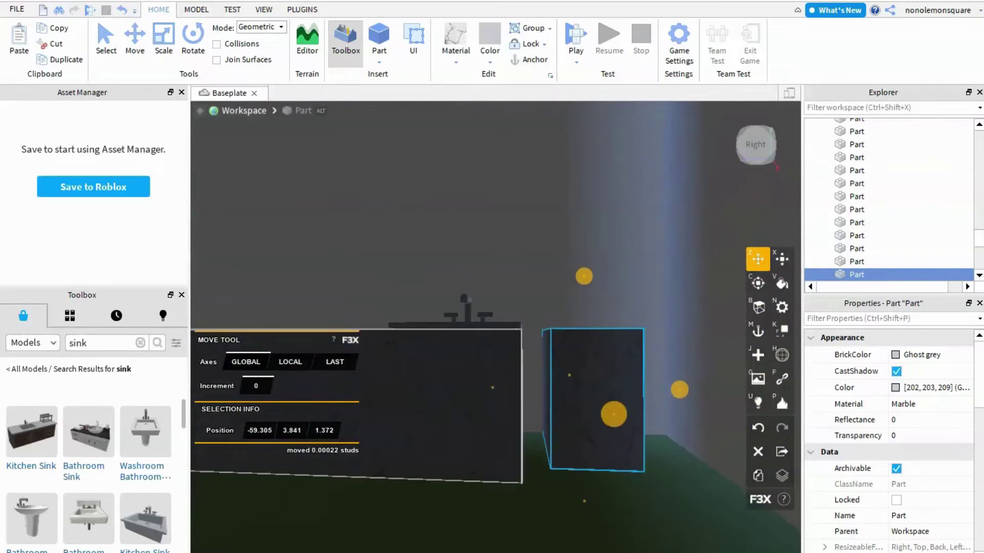
right_click_drag(328, 241, 307, 195)
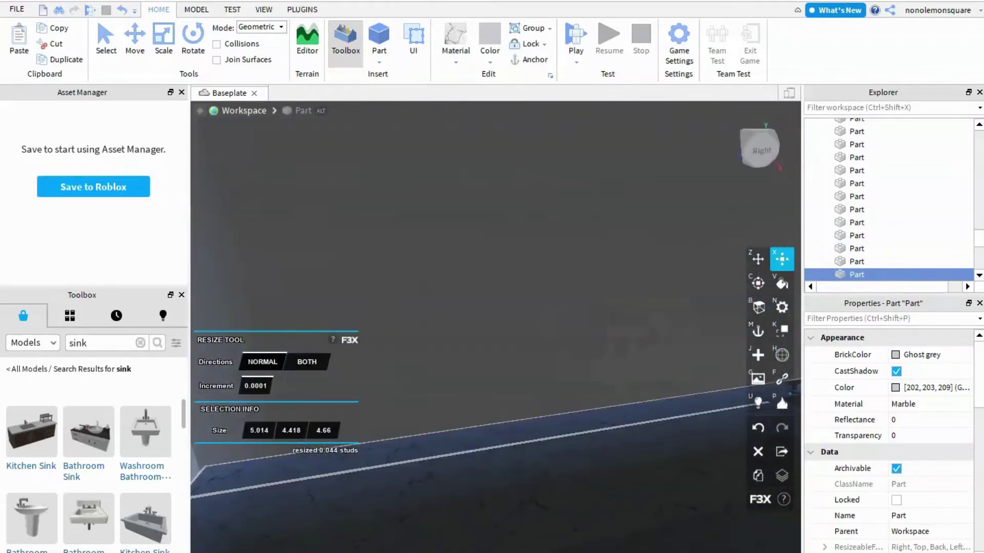
- Extend the counter's front panel along the sink to 24.418 studs long
right_click_drag(591, 373, 528, 426)
left_click(479, 244)
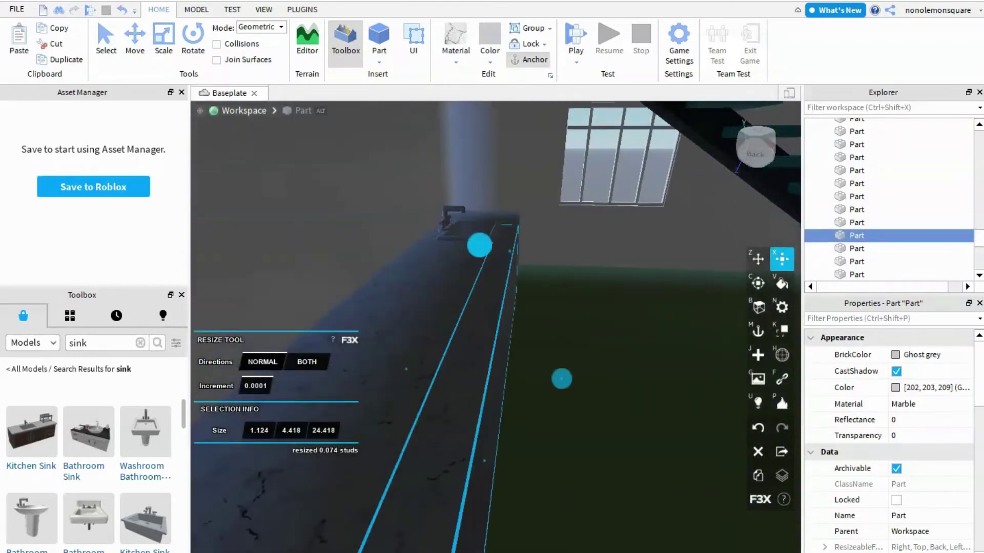
scroll(479, 243, "up", 3)
scroll(449, 303, "down", 5)
- Create a marble bar of 11.657 × 1 × 0.762 studs outside the house and colour it Really black
right_click_drag(448, 303, 297, 302)
left_click(606, 355)
scroll(606, 354, "down", 2)
key("f")
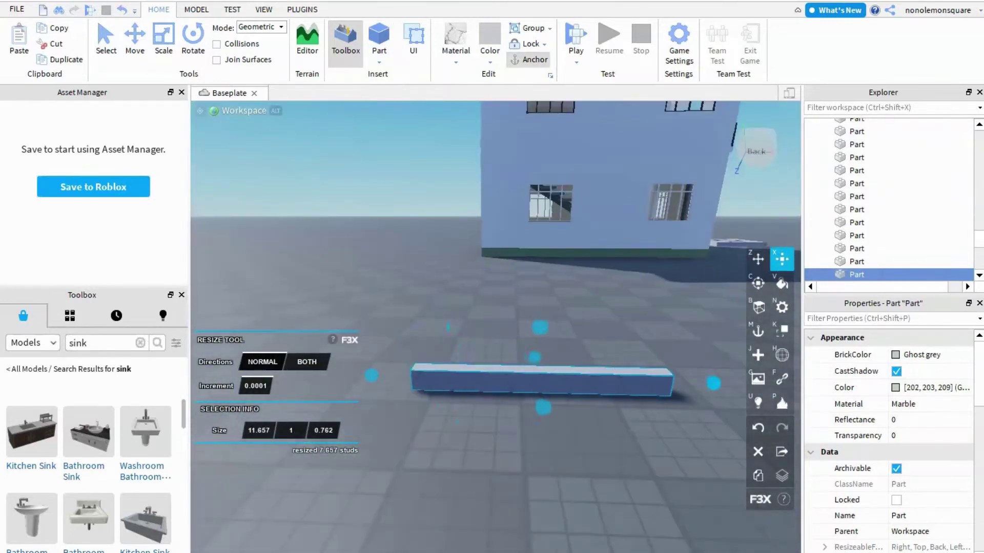
left_click(455, 50)
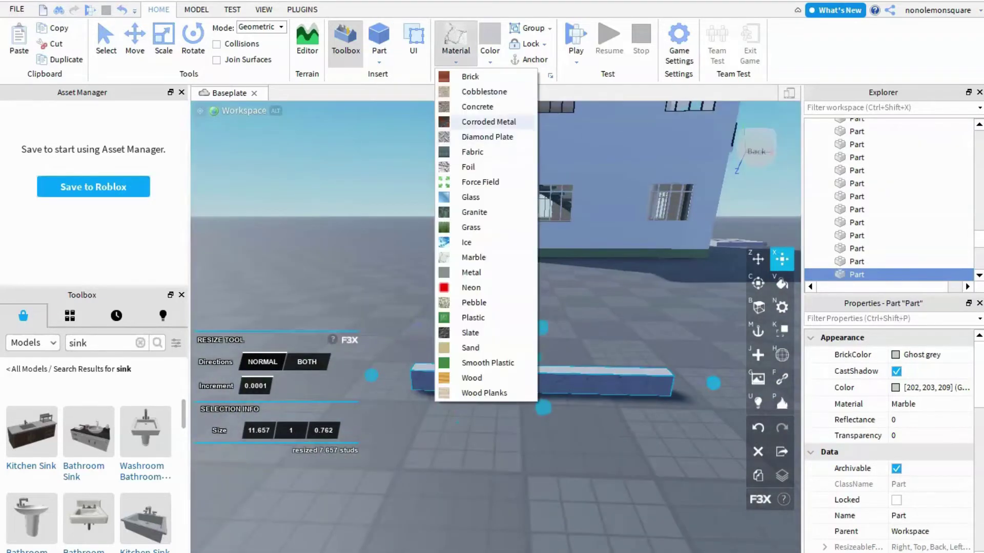
left_click(490, 50)
left_click(637, 297)
key("super")
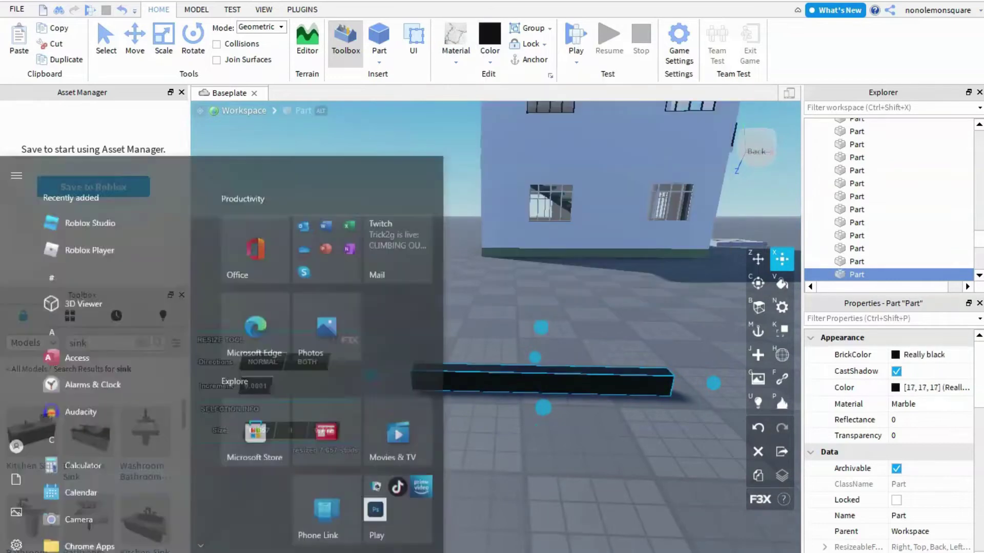
key("super")
- Move the black bar to the top edge of the counter's end and resize it to about 5.5 × 0.3 × 0.8 studs
key("z")
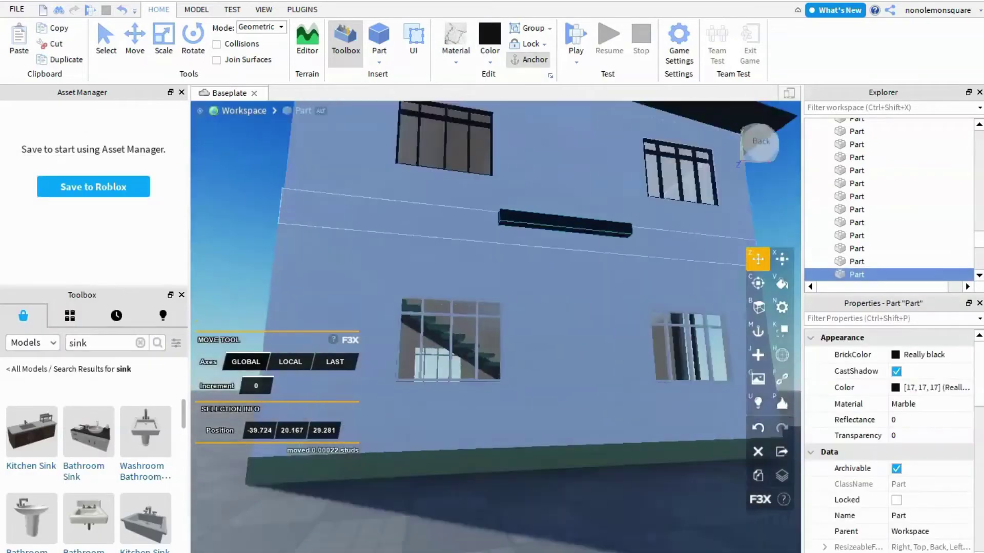
key("x")
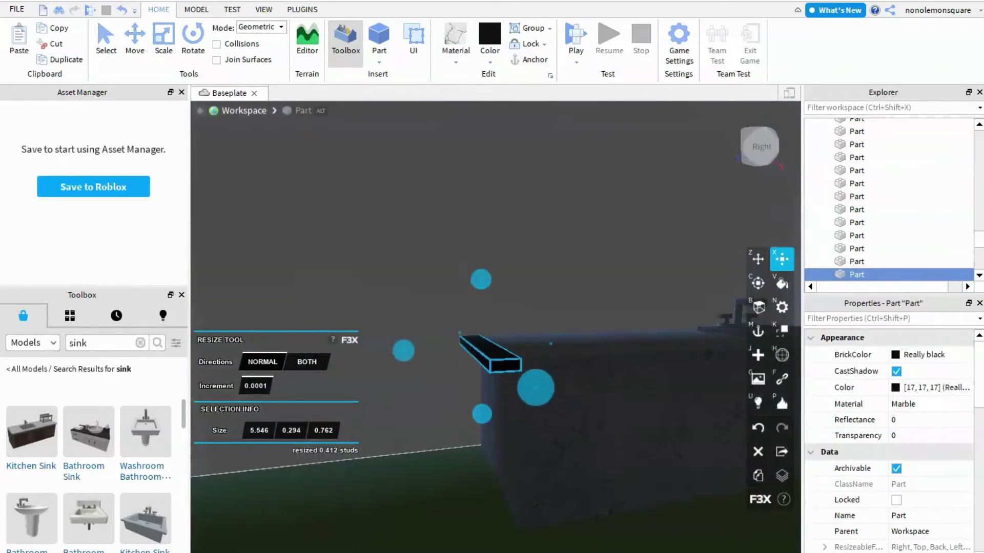
left_click(563, 256)
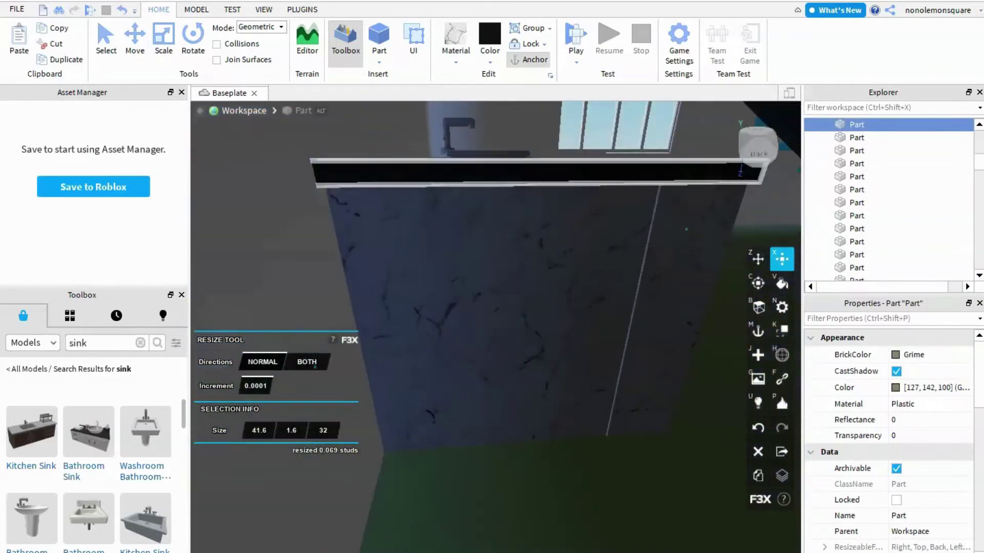
- Thin the black trim bar along the top edge of the counter's end to 5.546 × 0.261 × 0.182 studs
left_click(513, 172)
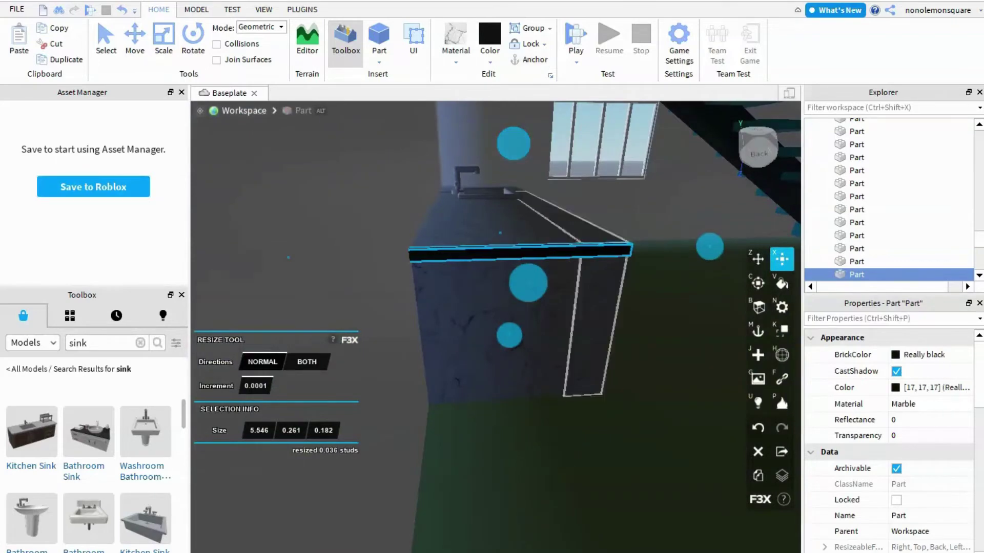
left_click(512, 215)
scroll(495, 327, "down", 10)
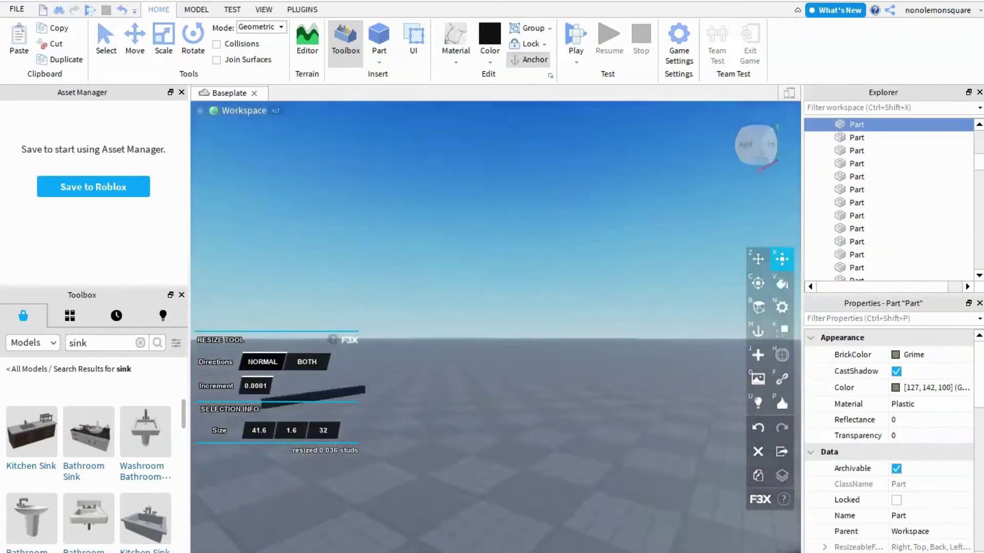
- Rotate the black marble bar outside the house about a quarter turn, parallel to the counter's front
mouse_move(495, 327)
right_mouse_down()
mouse_move(563, 326)
mouse_move(492, 330)
right_mouse_up()
left_click(493, 330)
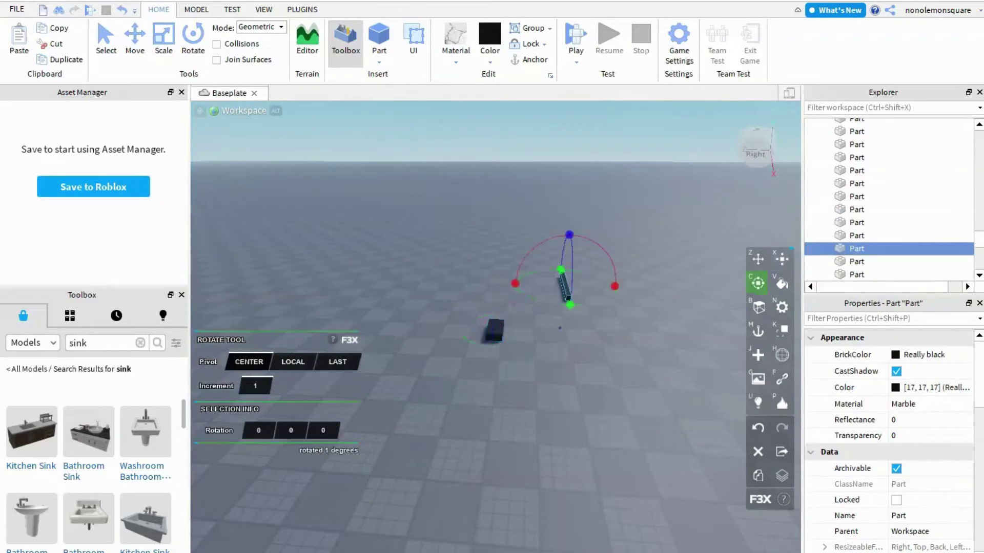
right_click_drag(493, 331, 493, 277)
scroll(543, 236, "up", 5)
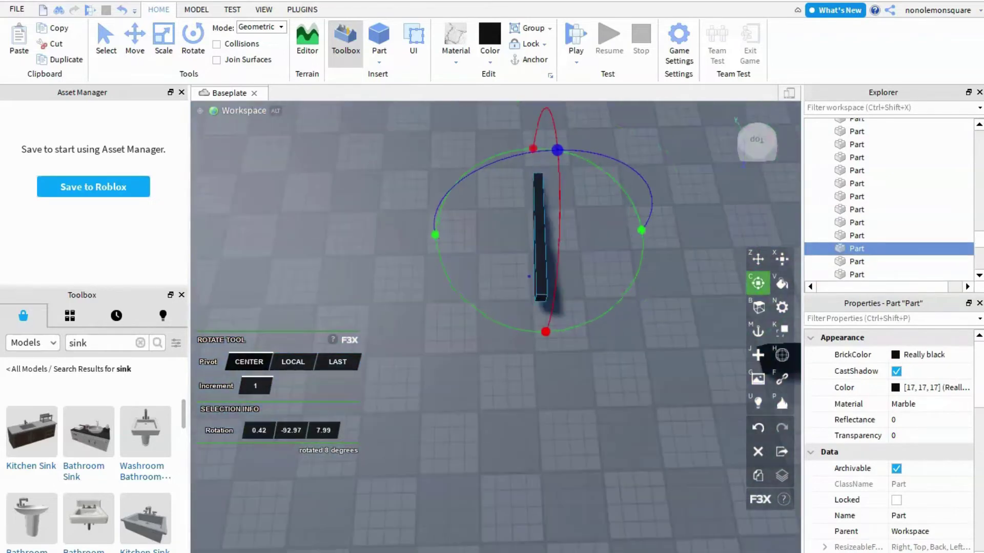
- Move the rotated black bar to the counter's top front edge and resize it to run along the full edge
key("z")
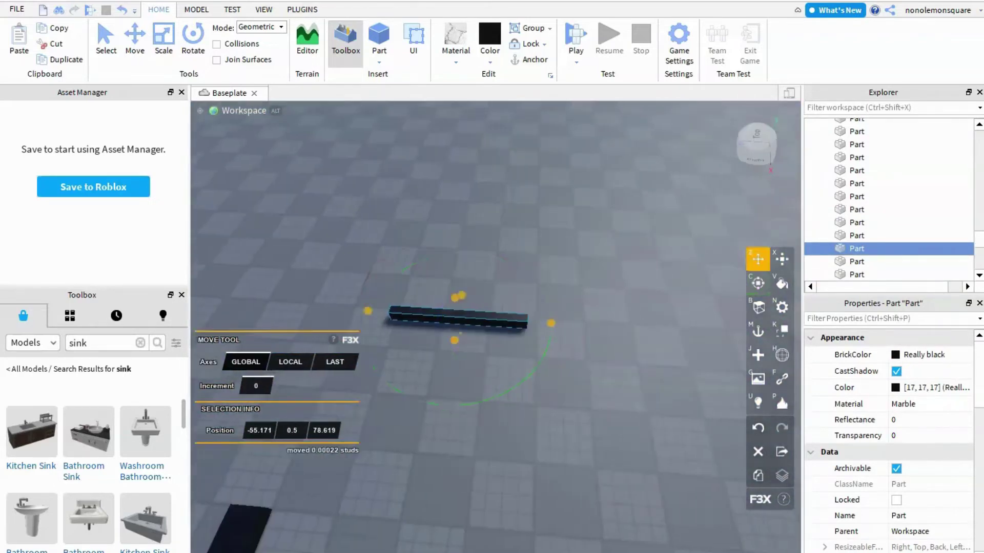
key("x")
key("z")
right_click_drag(493, 277, 358, 297)
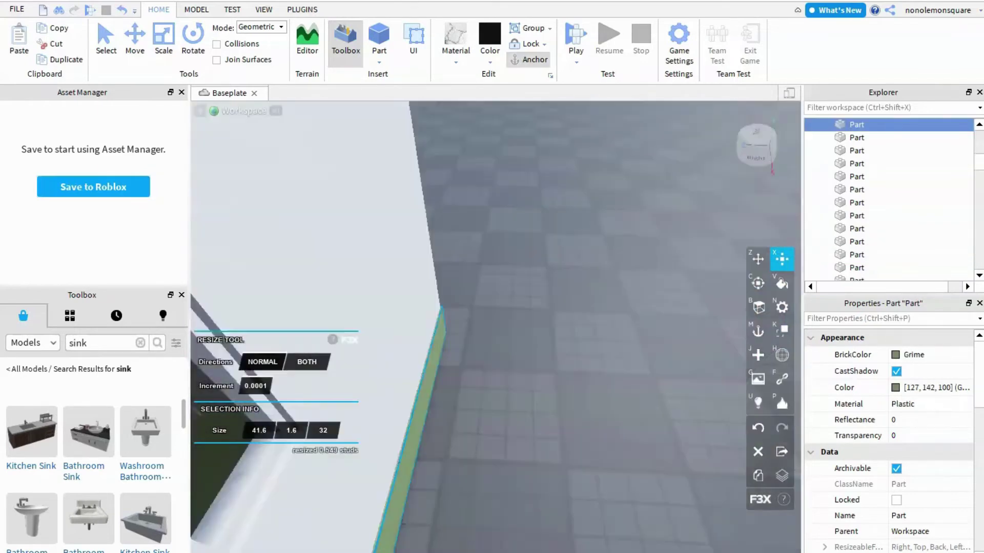
left_click(415, 261)
left_click(415, 261)
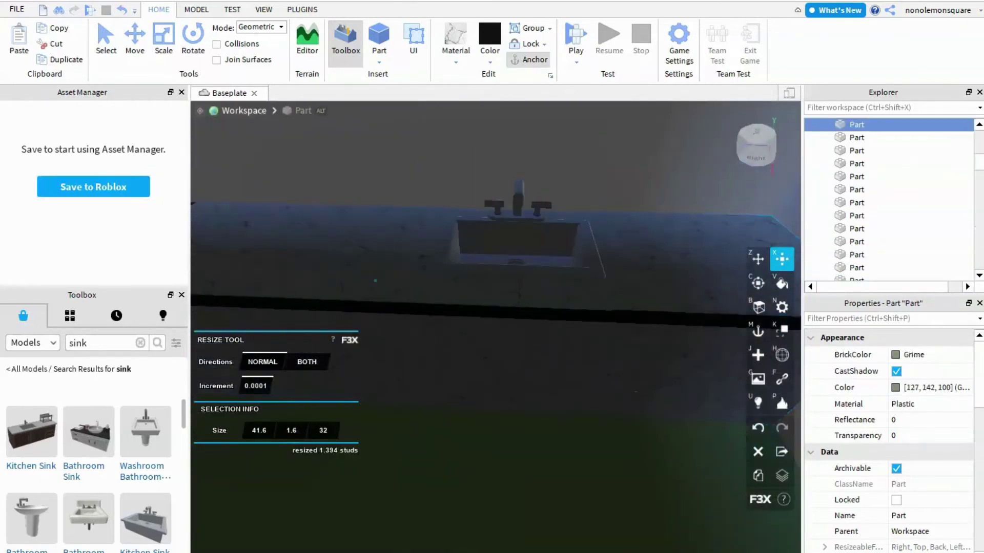
- Create a Really black marble part outside the house, stand it upright, and resize it to 6.414 × 0.309 × 0.48 studs
right_click_drag(415, 261, 369, 236)
left_click(379, 60)
left_click(400, 76)
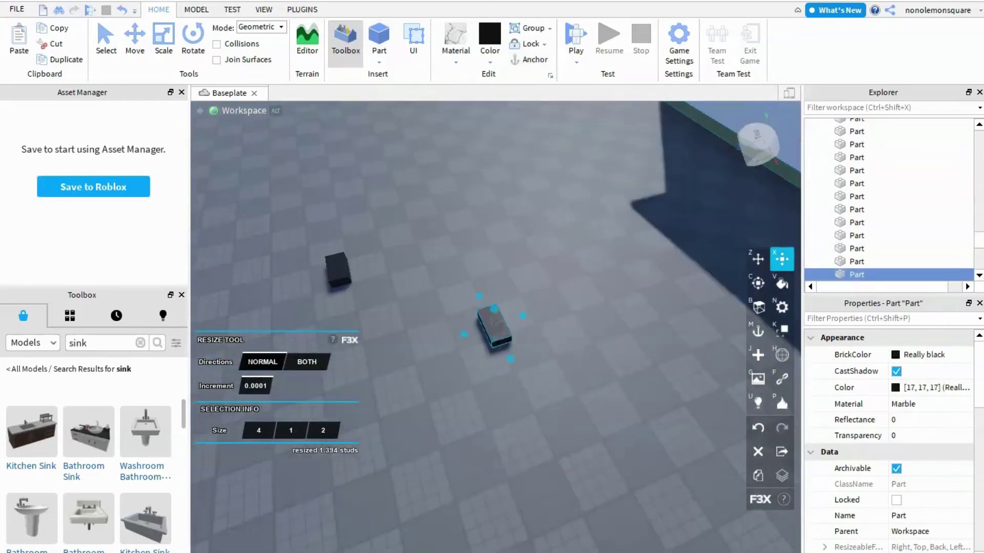
key("ctrl+4")
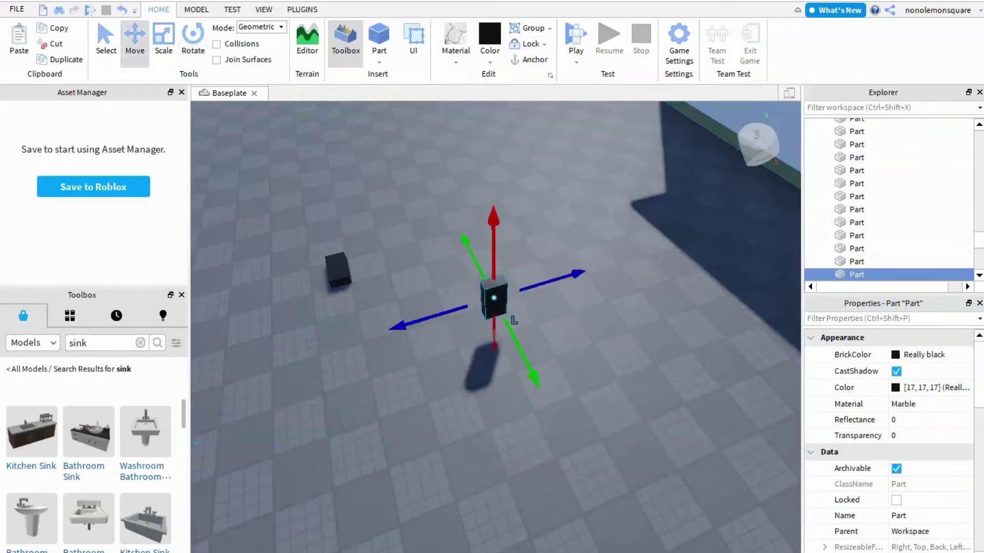
left_click(303, 9)
left_click(196, 44)
scroll(495, 348, "up", 3)
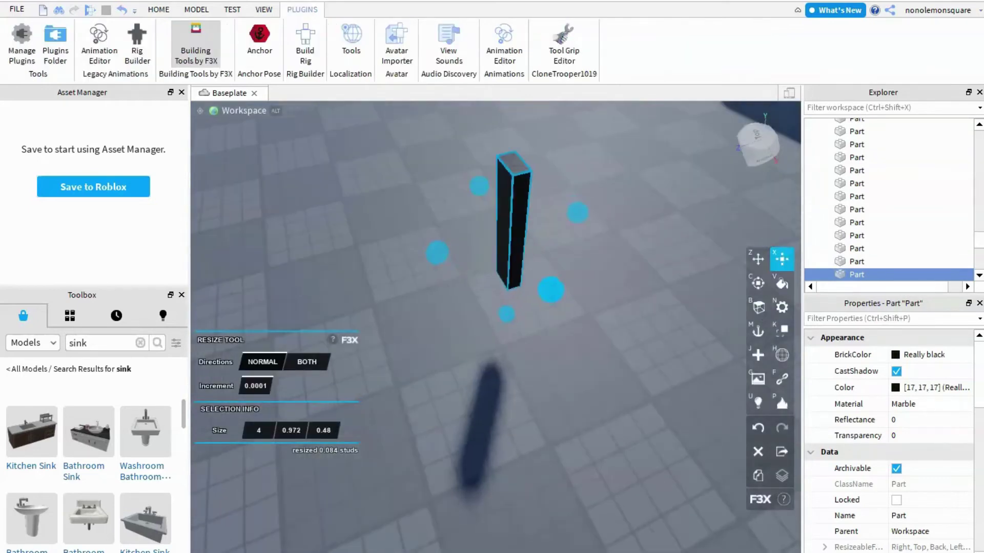
left_click_drag(512, 134, 521, 236)
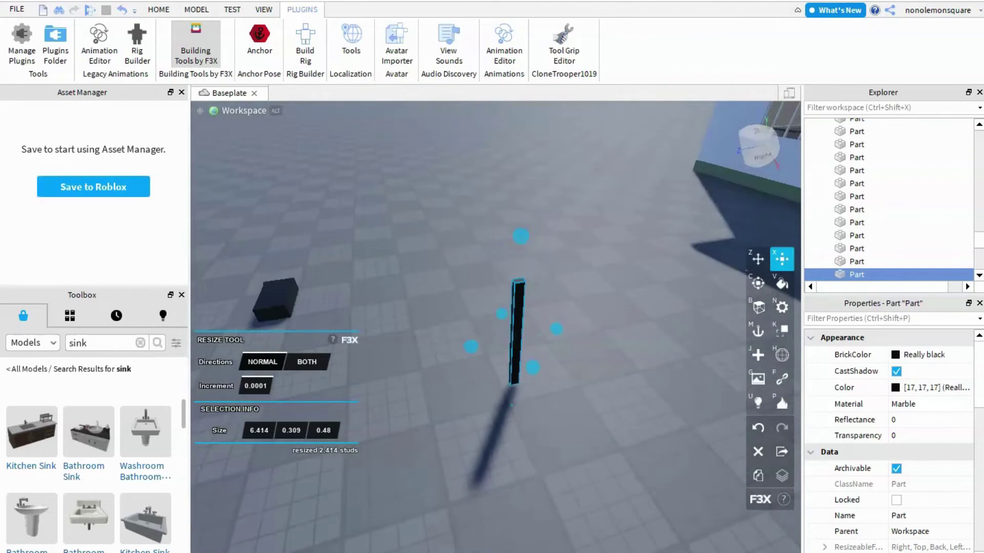
- Place the upright black bar against the counter's front below the trim and resize it to 4.235 × 0.054 × 0.133 studs
key("z")
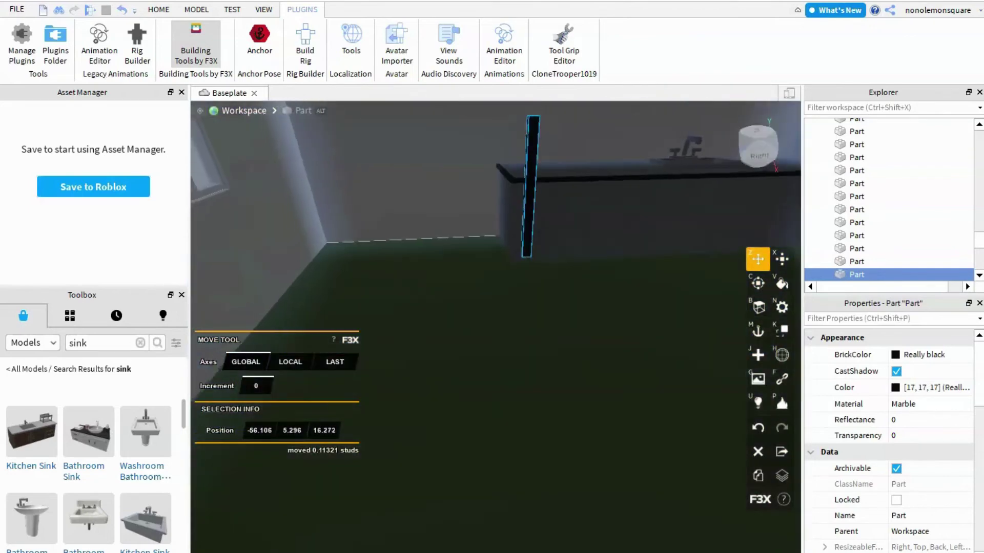
key("w")
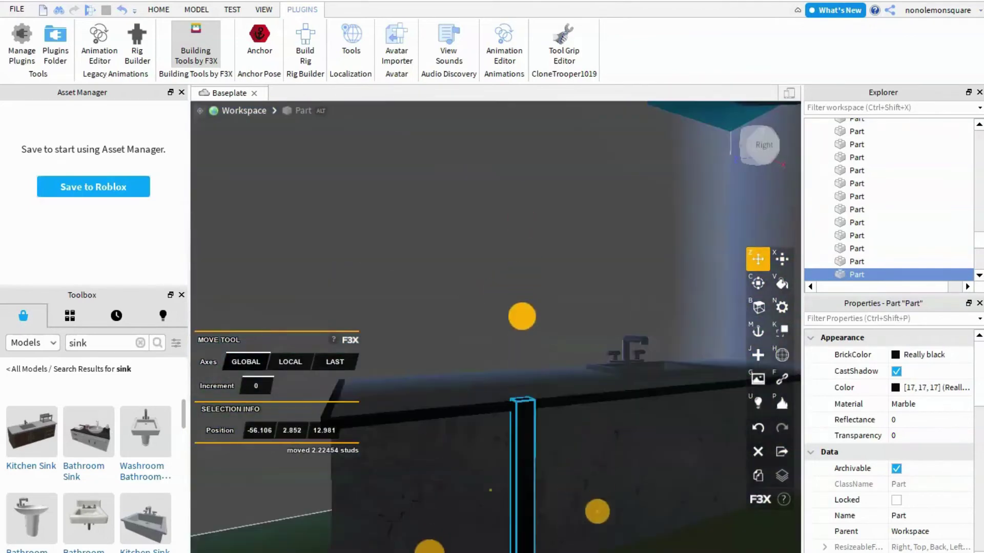
key("s")
key("x")
key("w")
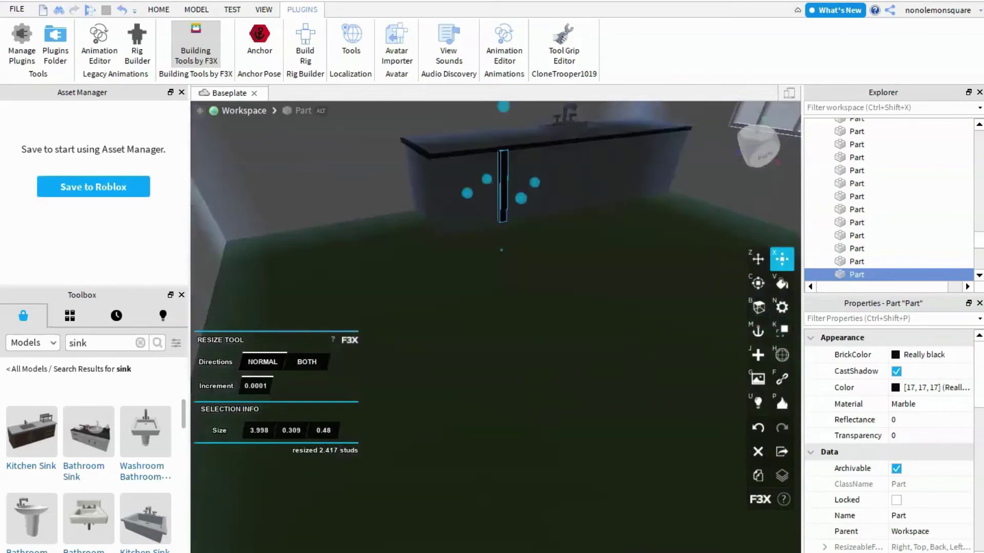
key("s")
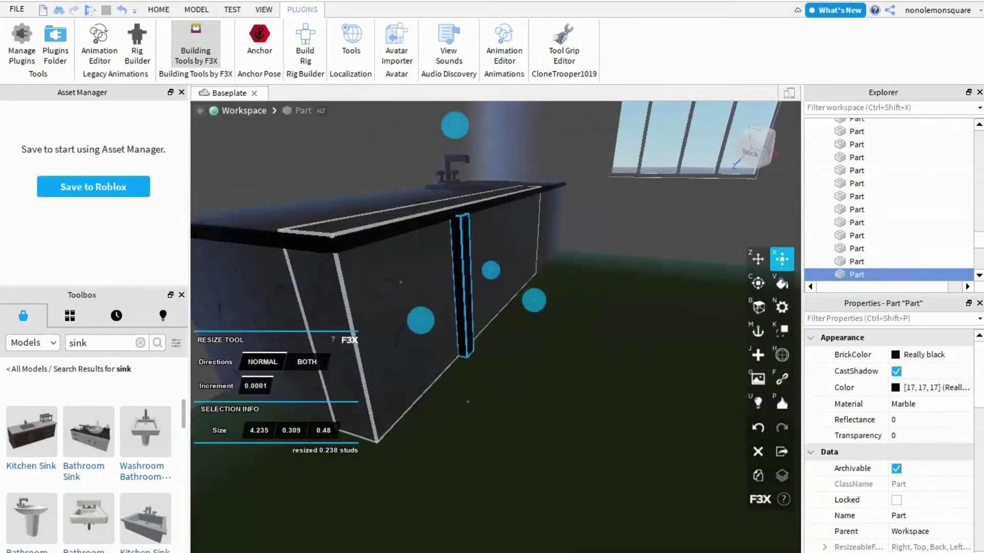
key("w")
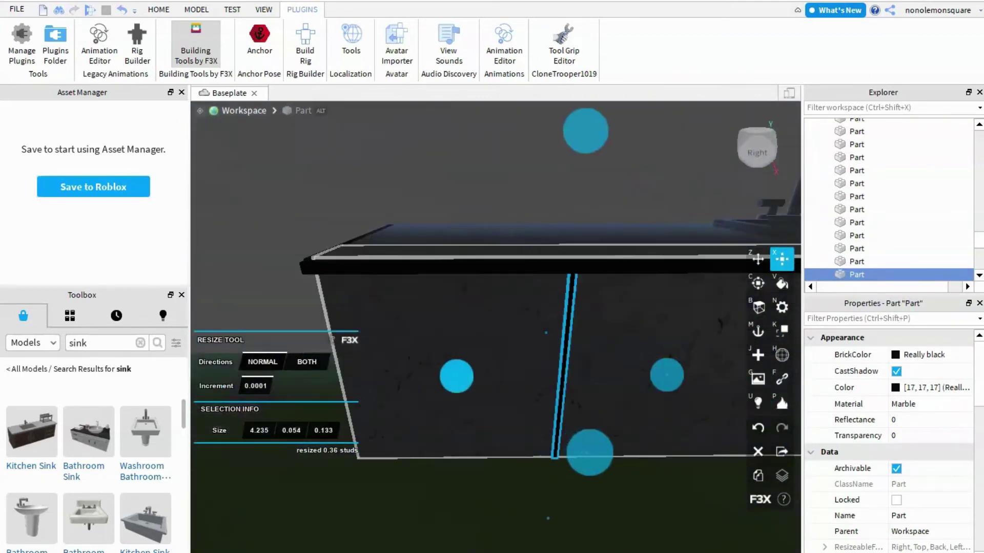
- Duplicate the thin vertical divider and space the copies along the counter's front as cabinet door lines
key("s")
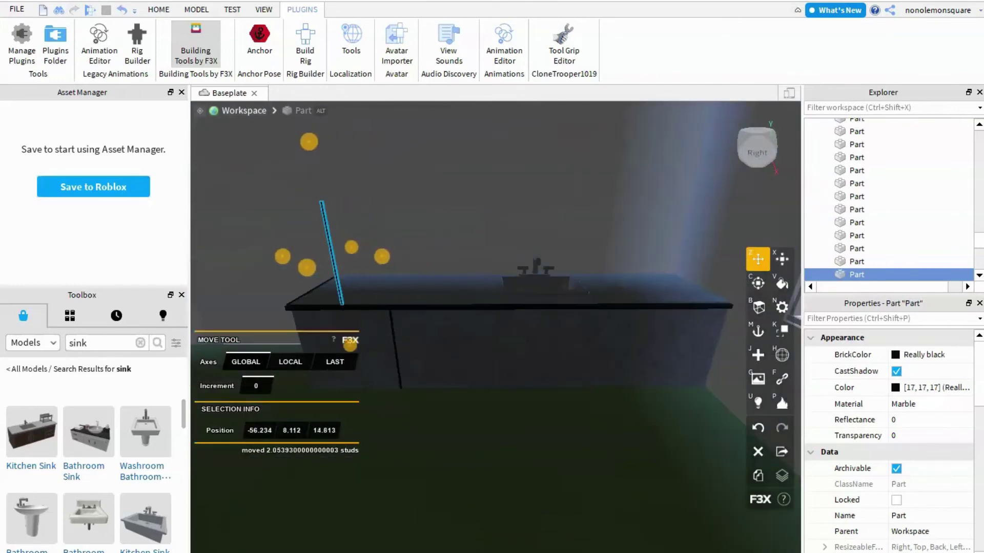
key("w")
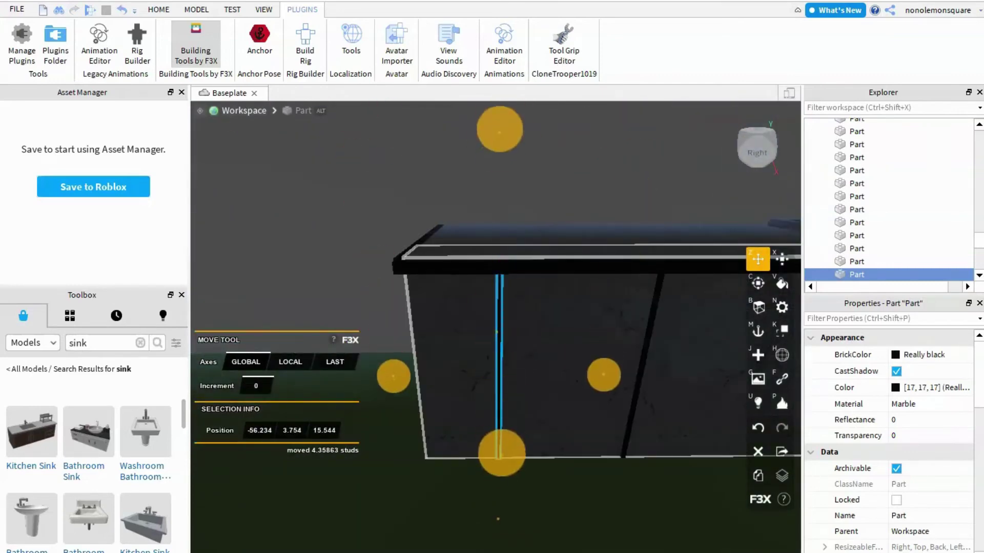
key("s")
left_click_drag(545, 251, 564, 251)
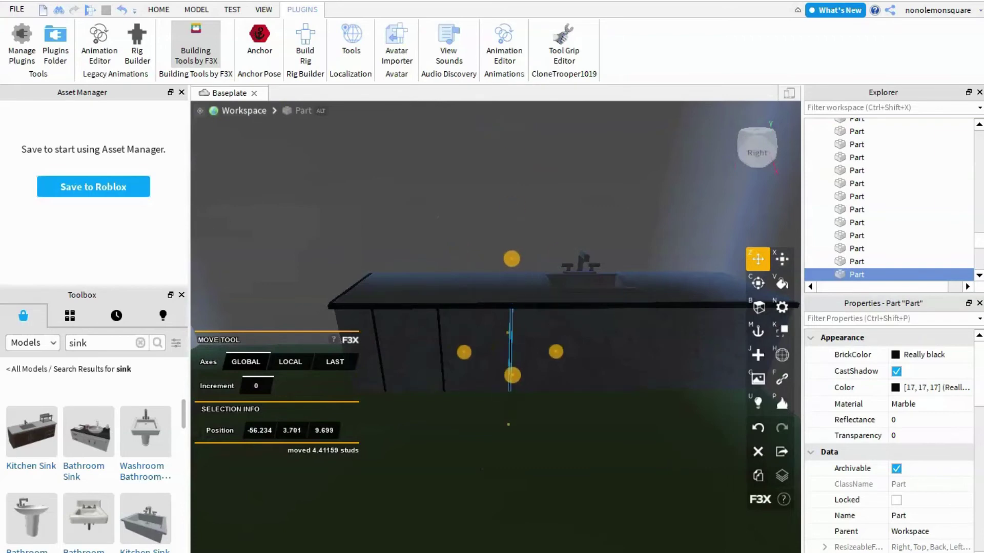
key("d")
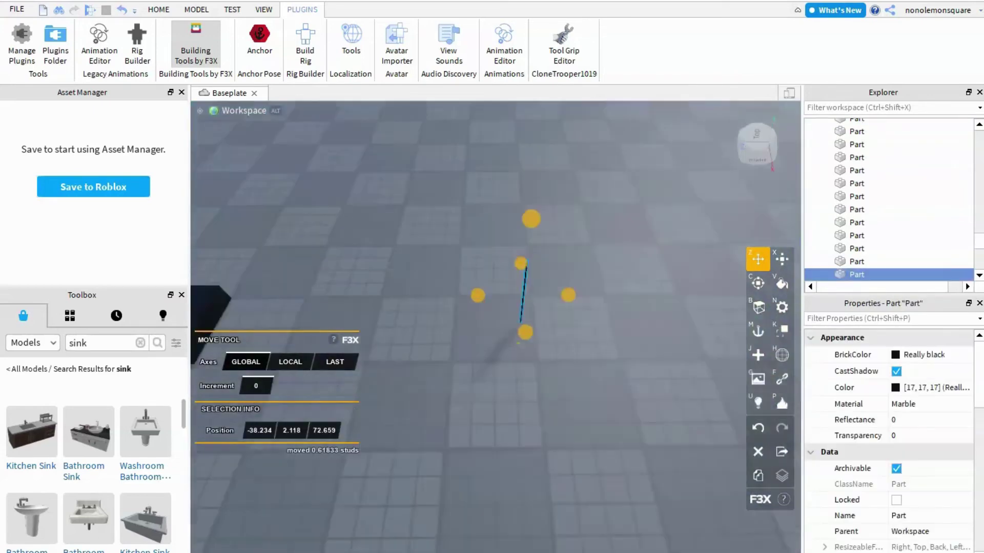
- Rotate another thin black bar outside the house and move it to the counter's front near the sink
key("ctrl+4")
left_click(302, 10)
left_click(196, 43)
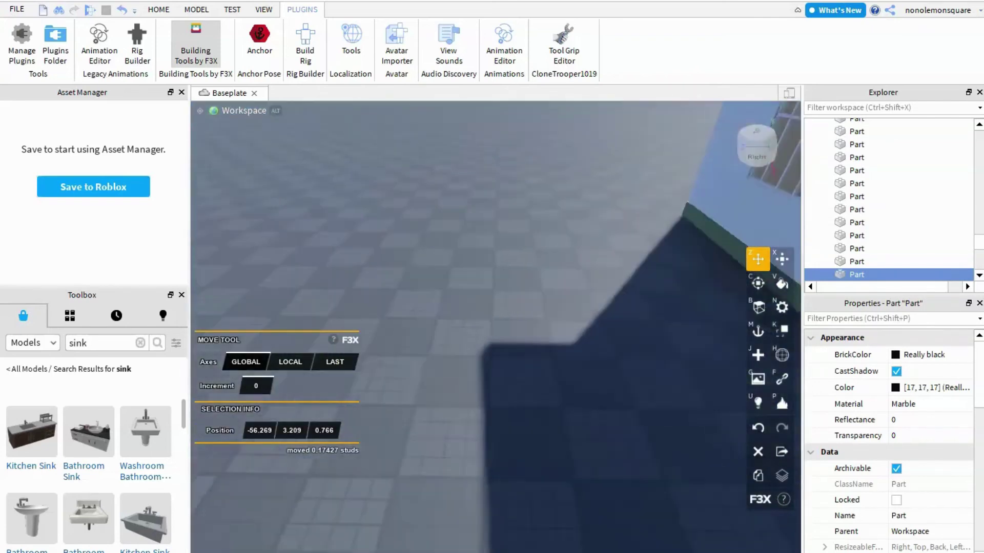
- Add small black marble door knobs on both sides of a divider on the counter's front, level with each other
left_click(158, 9)
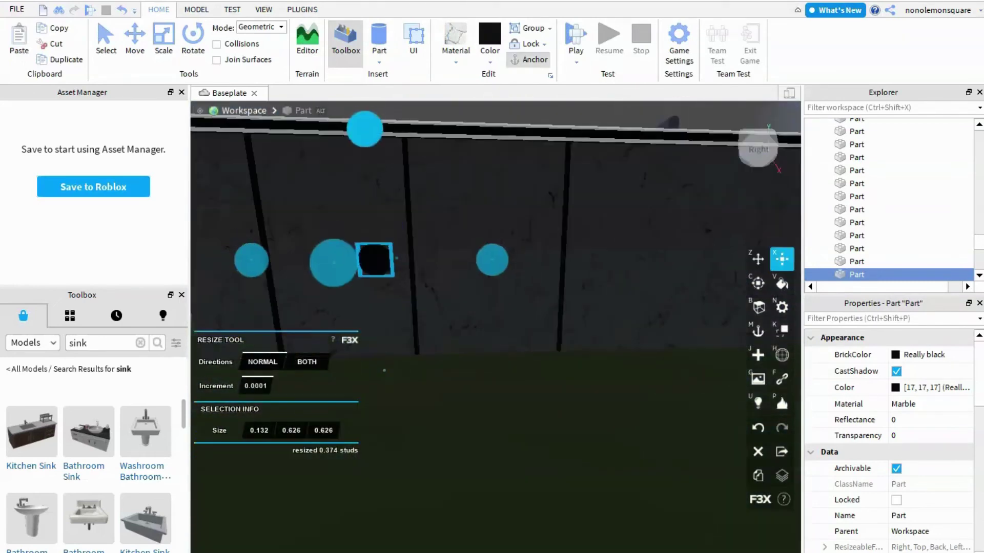
key("z")
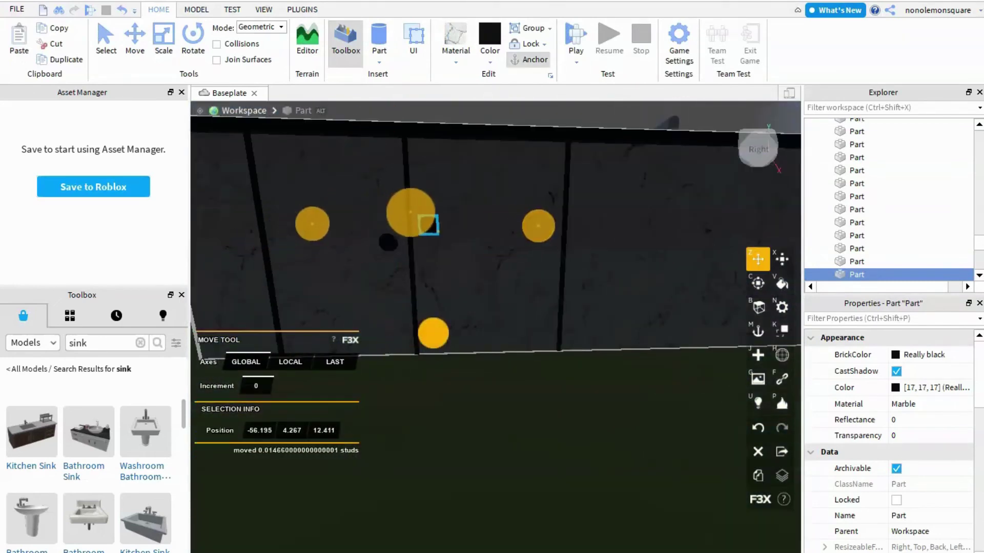
mouse_move(538, 240)
left_mouse_down()
mouse_move(548, 246)
mouse_move(538, 244)
left_mouse_up()
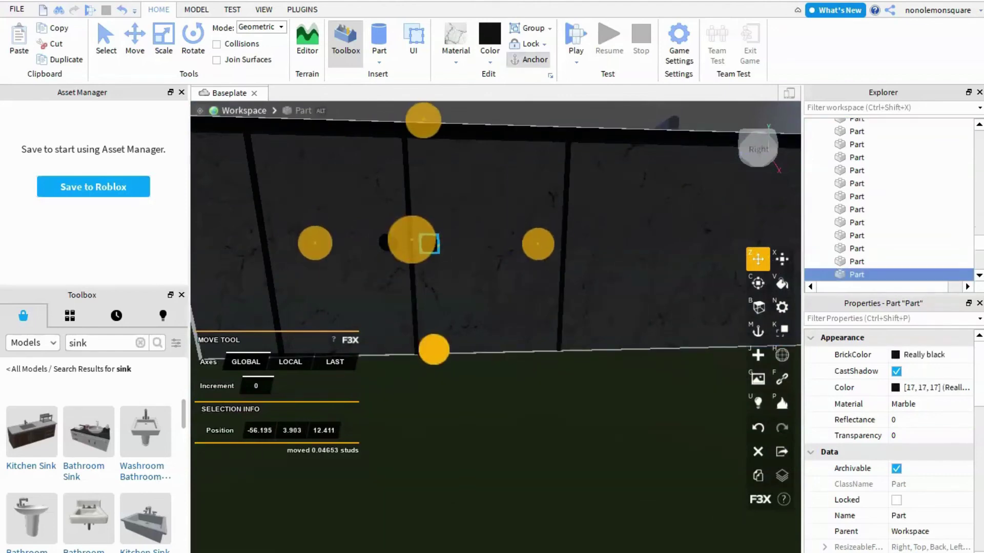